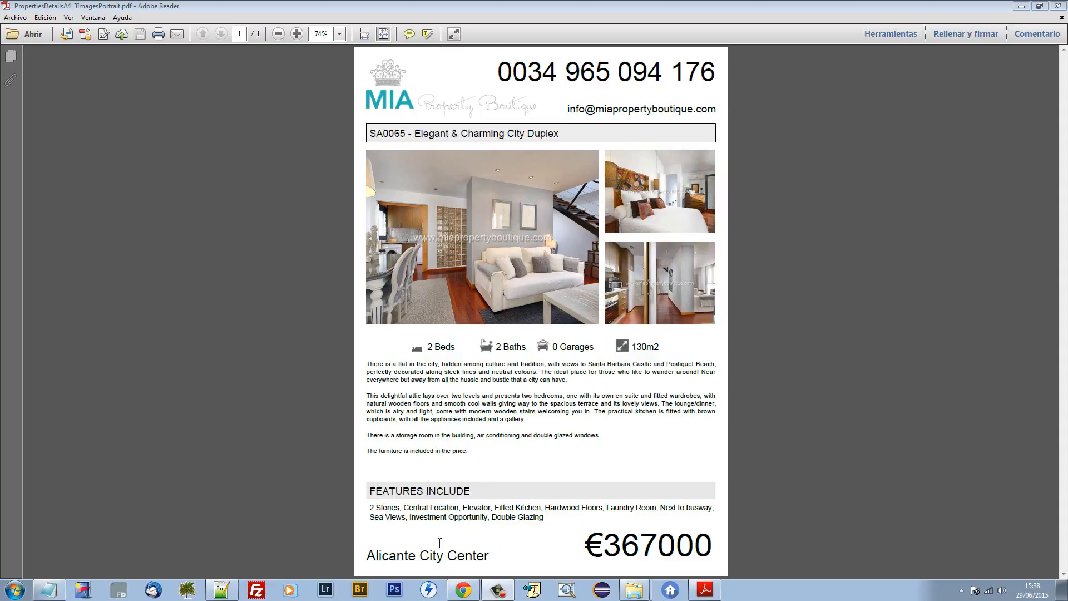
Step: Close the PDF, switch to the Back Office Tool and filter the property list to SA0065 with only English listings
click(1061, 6)
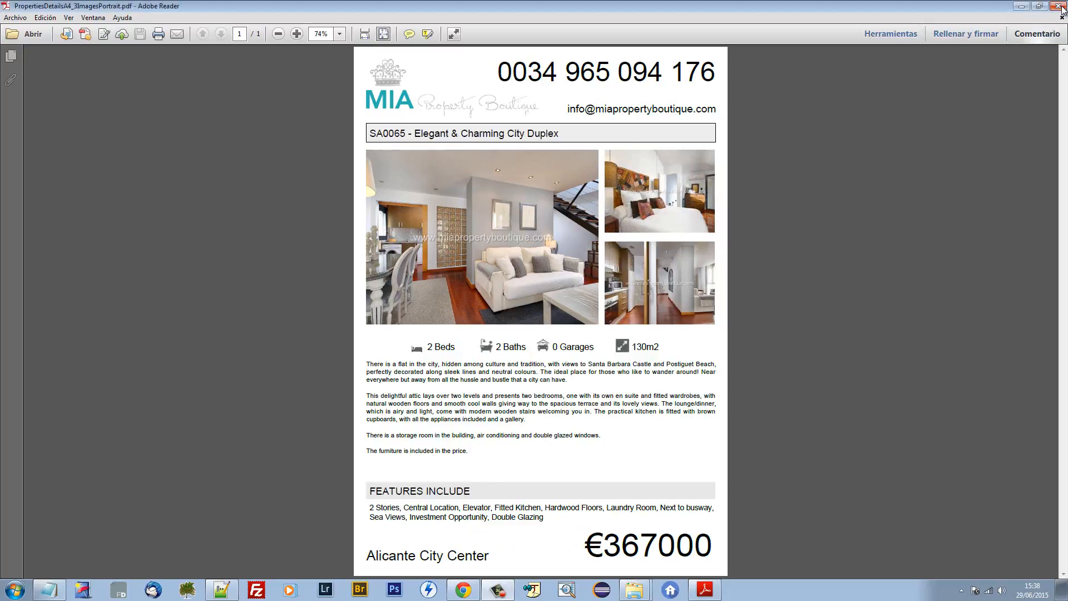
click(675, 595)
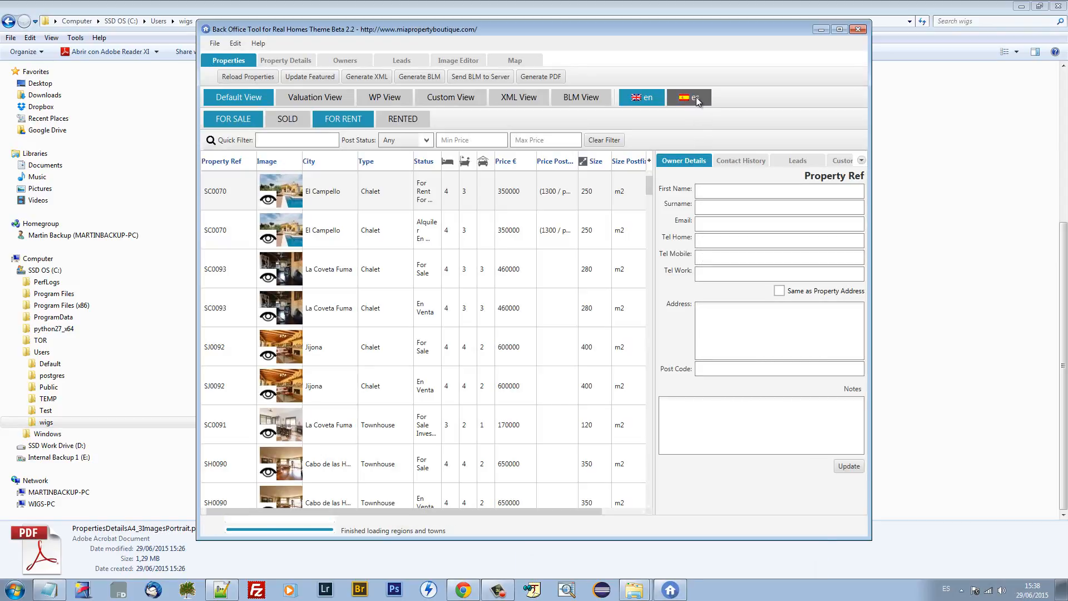
click(697, 101)
click(328, 137)
text(SA0065)
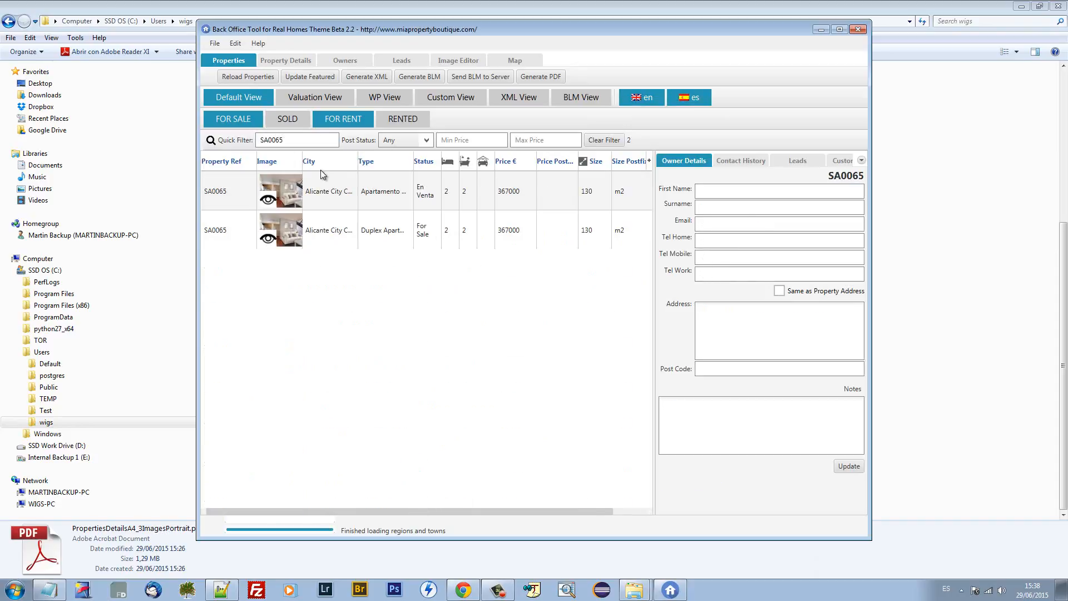
click(690, 98)
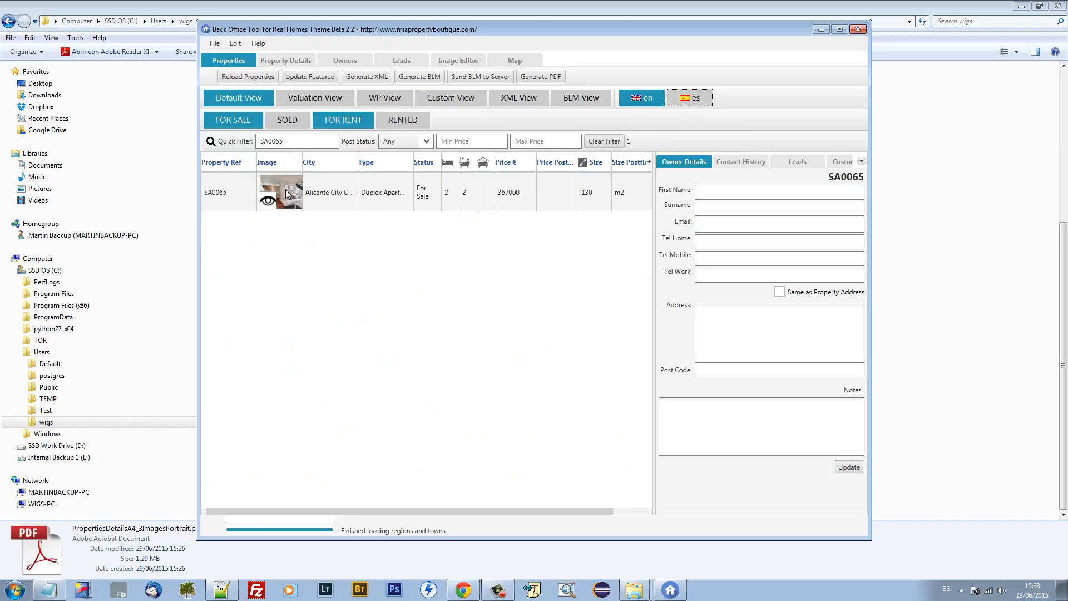
Step: Generate an A4 Landscape Large Feature Image PDF for property SA0065 and save it as PropertiesDetailLandscape.pdf
double_click(288, 193)
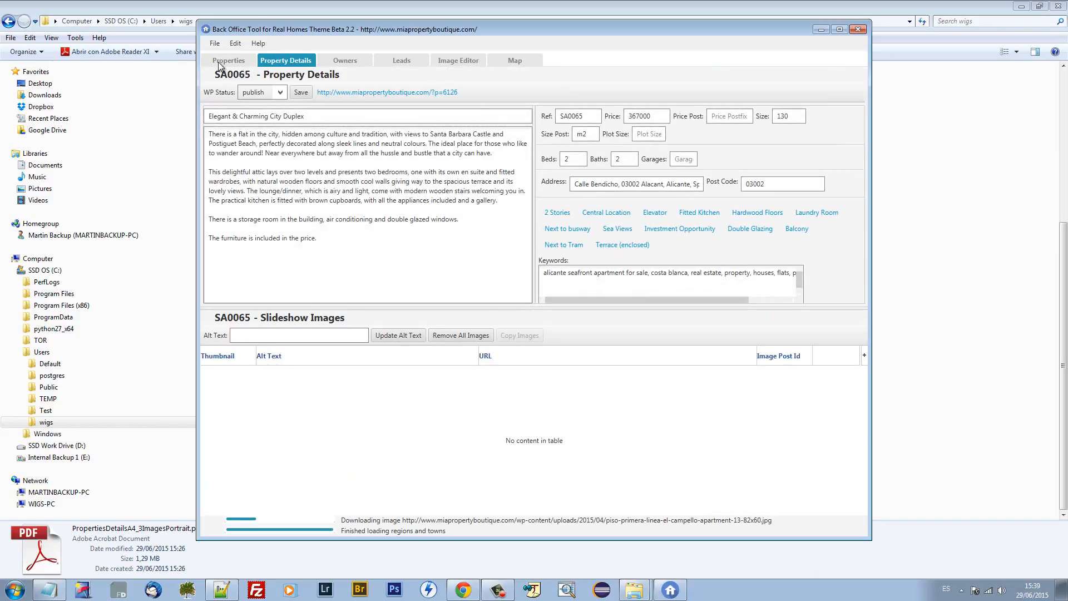
click(221, 62)
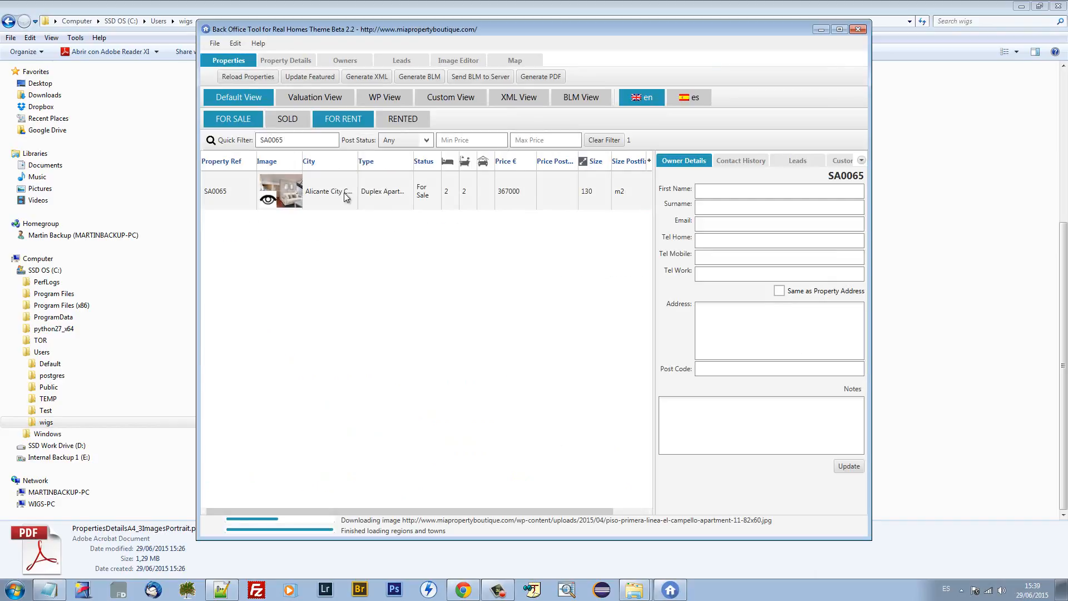
click(294, 192)
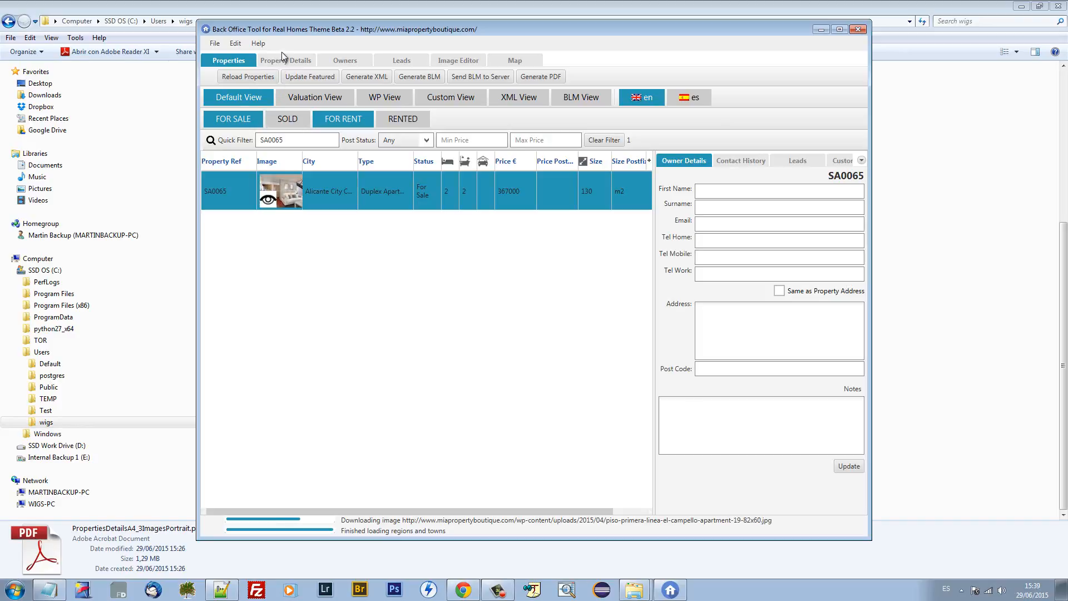
click(359, 195)
click(537, 75)
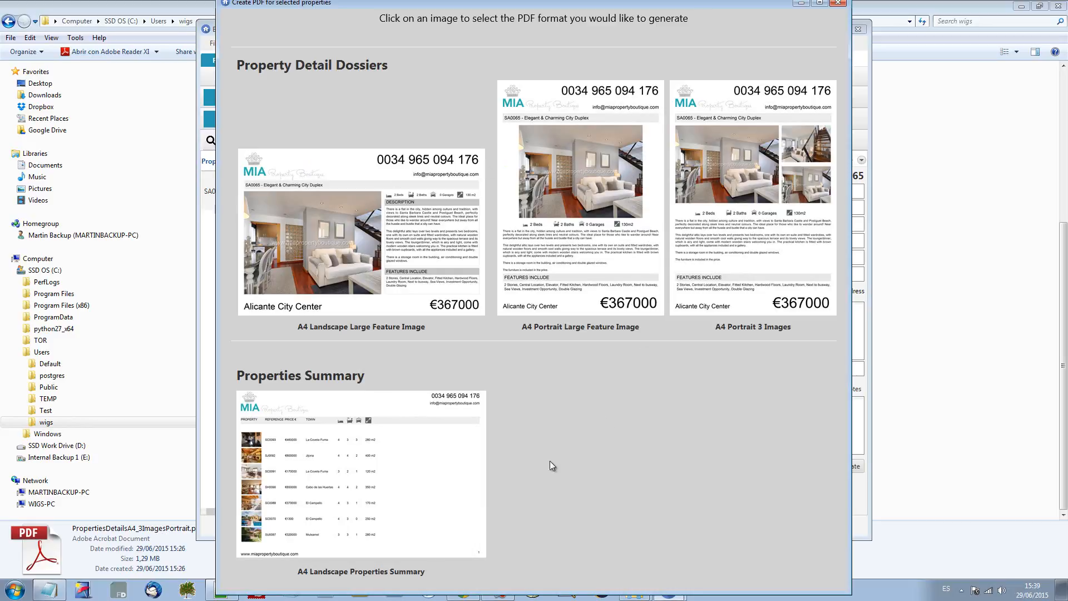
click(322, 225)
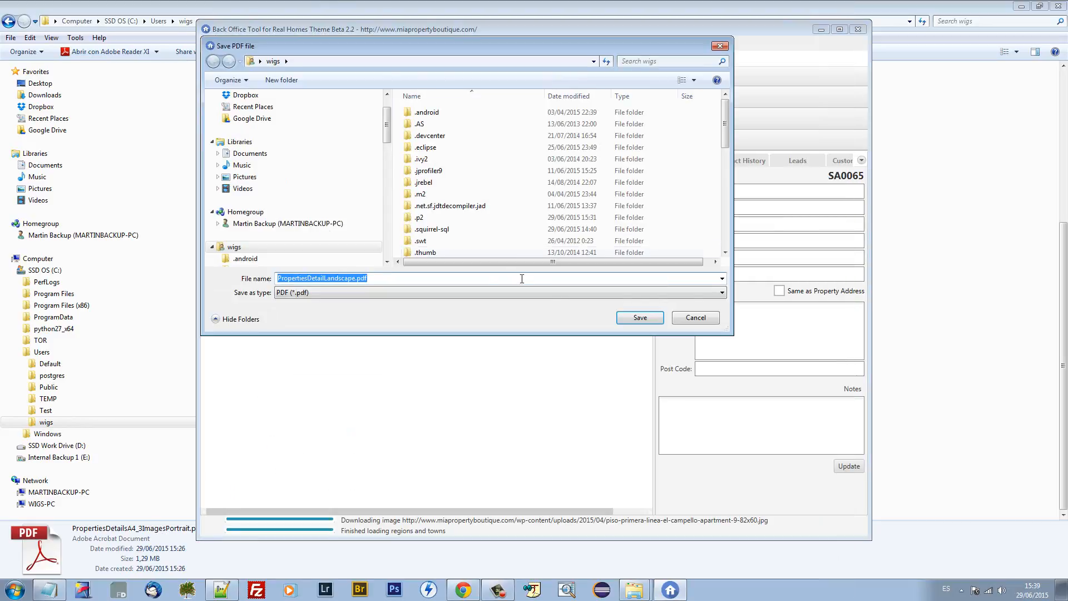
click(636, 321)
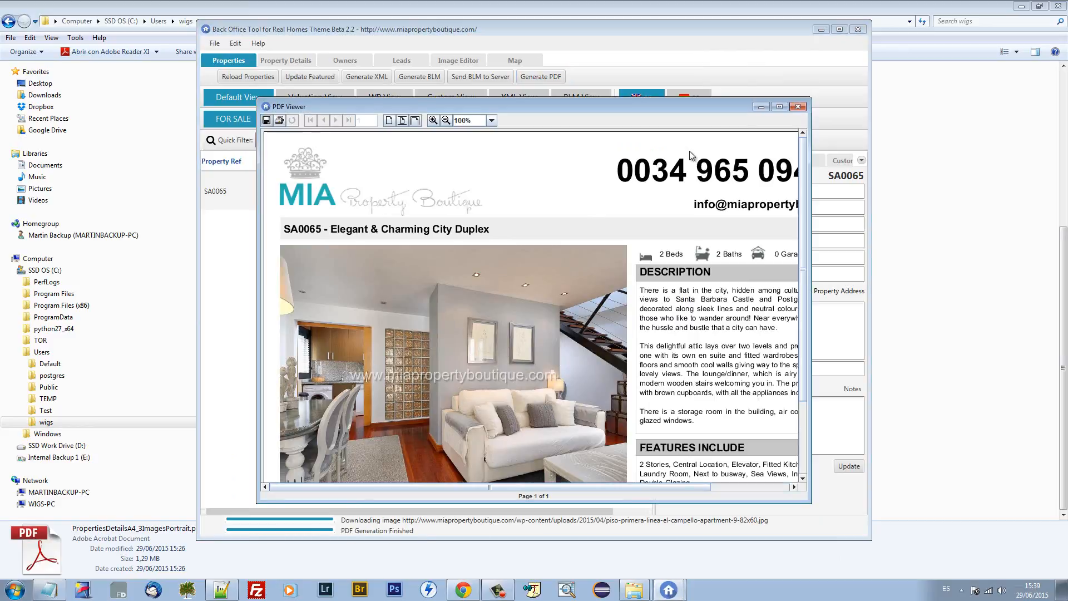
Step: Inspect the generated PDF in the maximized viewer and check PropertiesDetailLandscape.pdf from the wigs folder in Adobe Reader
click(780, 108)
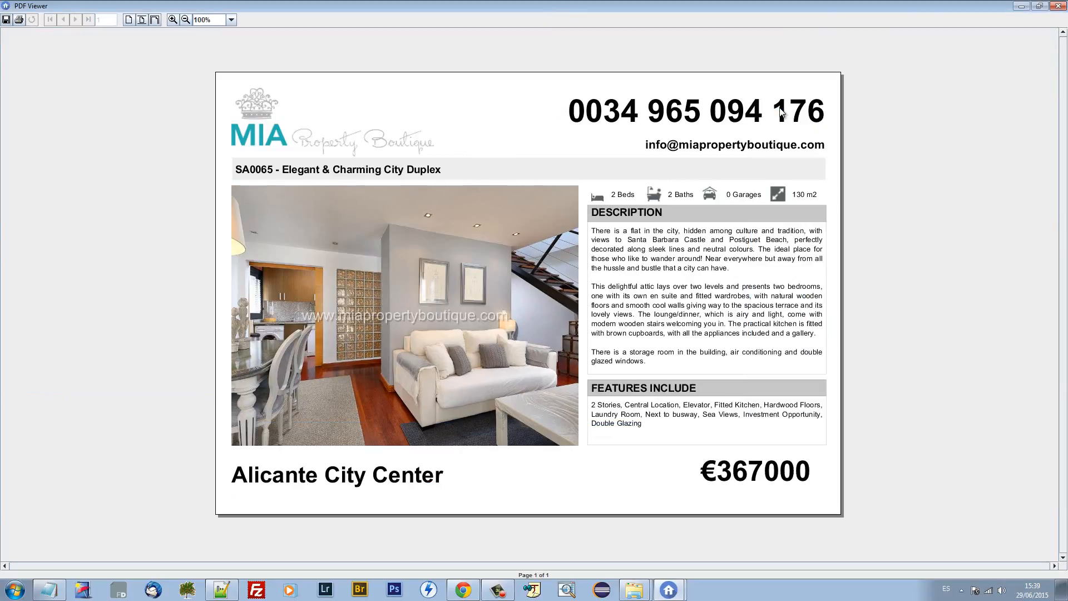
click(1058, 7)
mouse_move(635, 589)
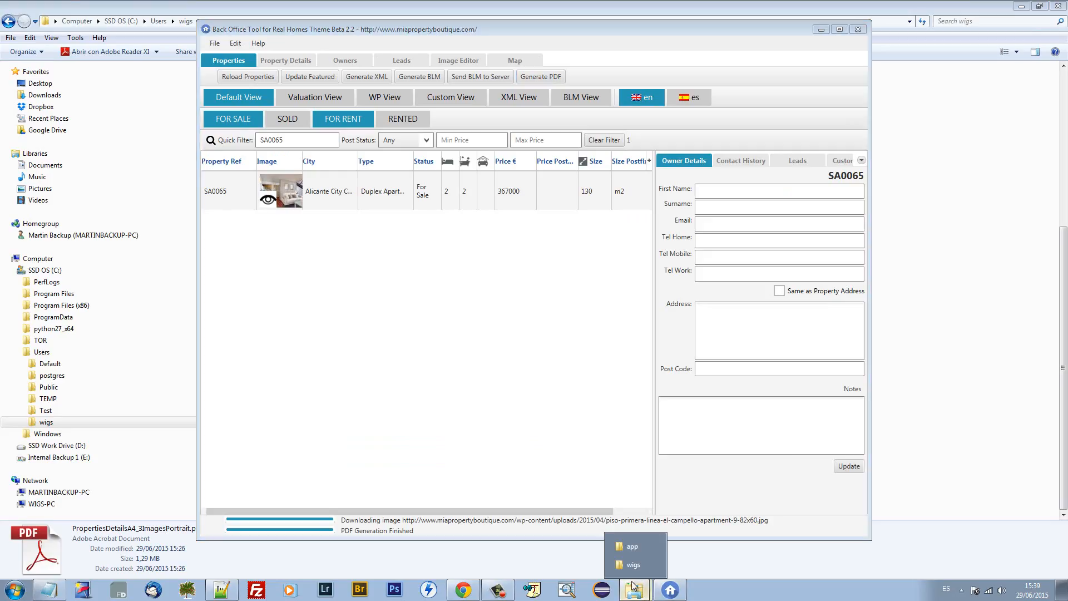
click(632, 565)
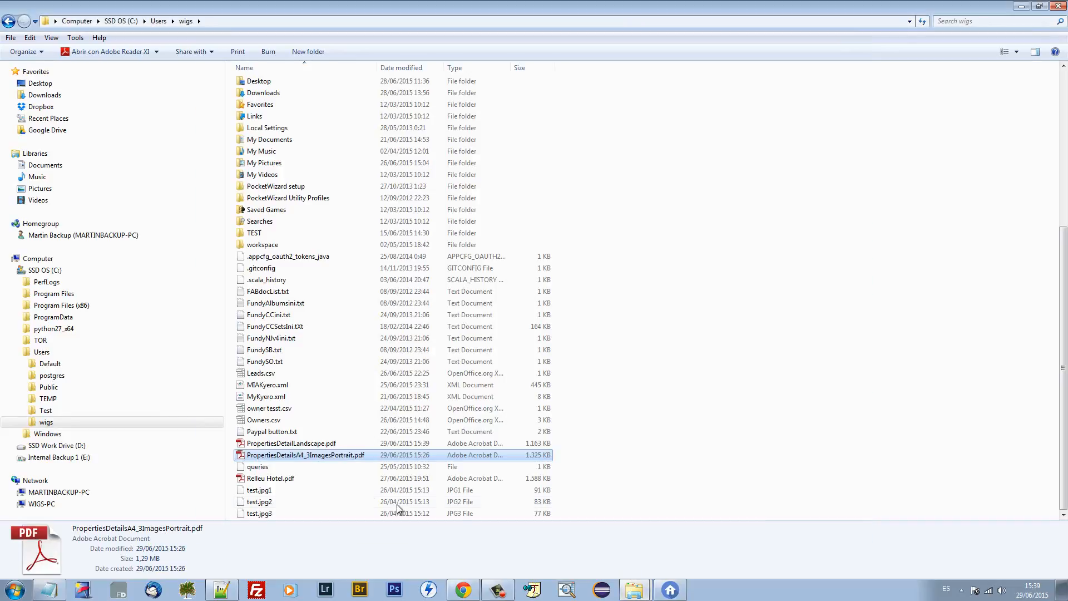
click(288, 444)
double_click(289, 444)
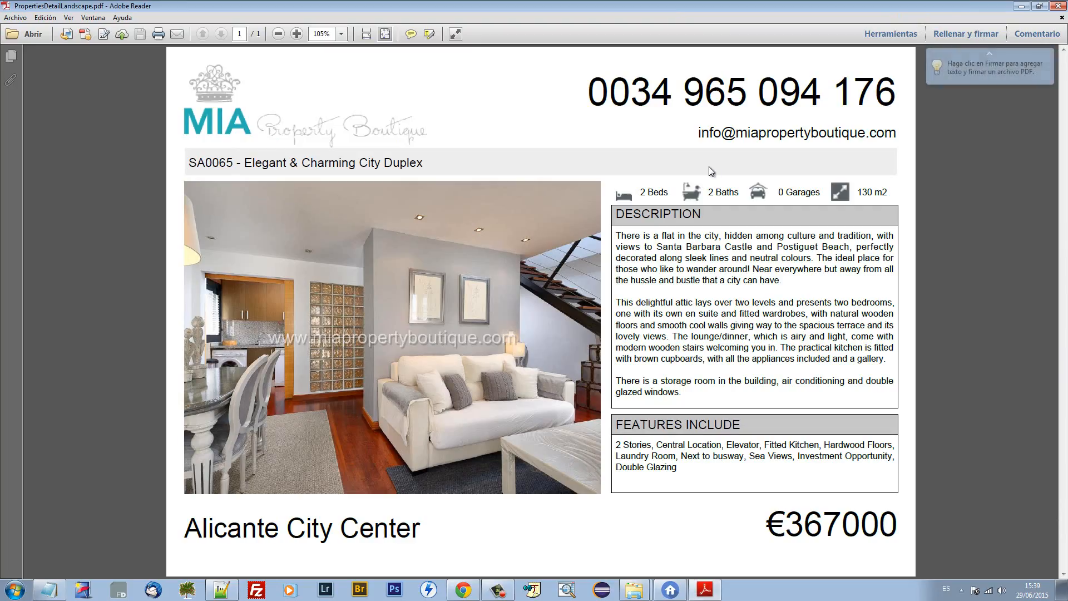
click(1060, 6)
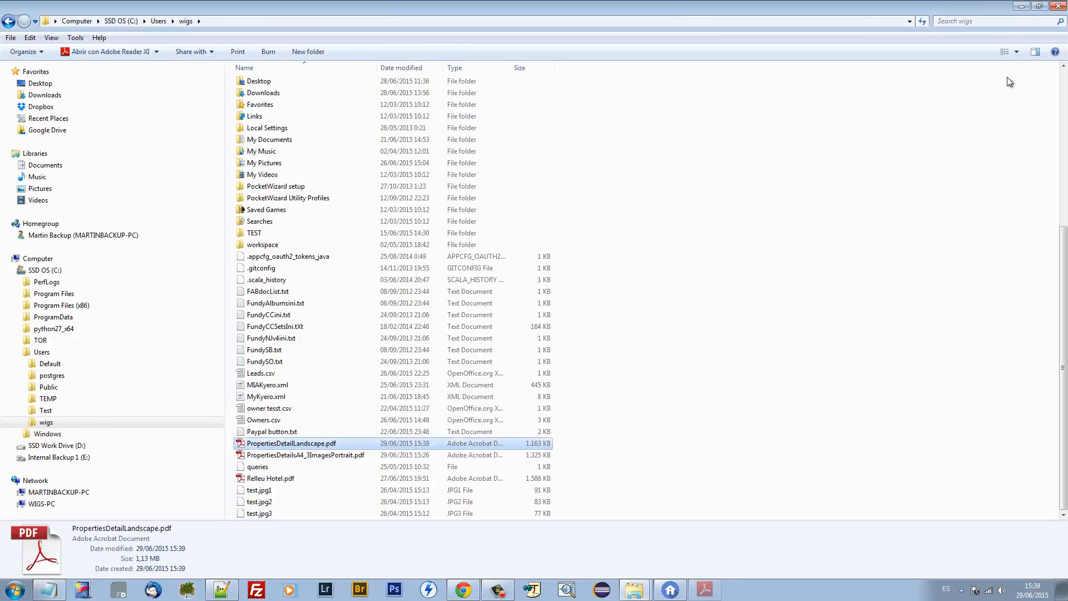
Step: Return to the Back Office Tool, clear the quick filter and select properties SC0070, SH0090 and SU0087
click(677, 596)
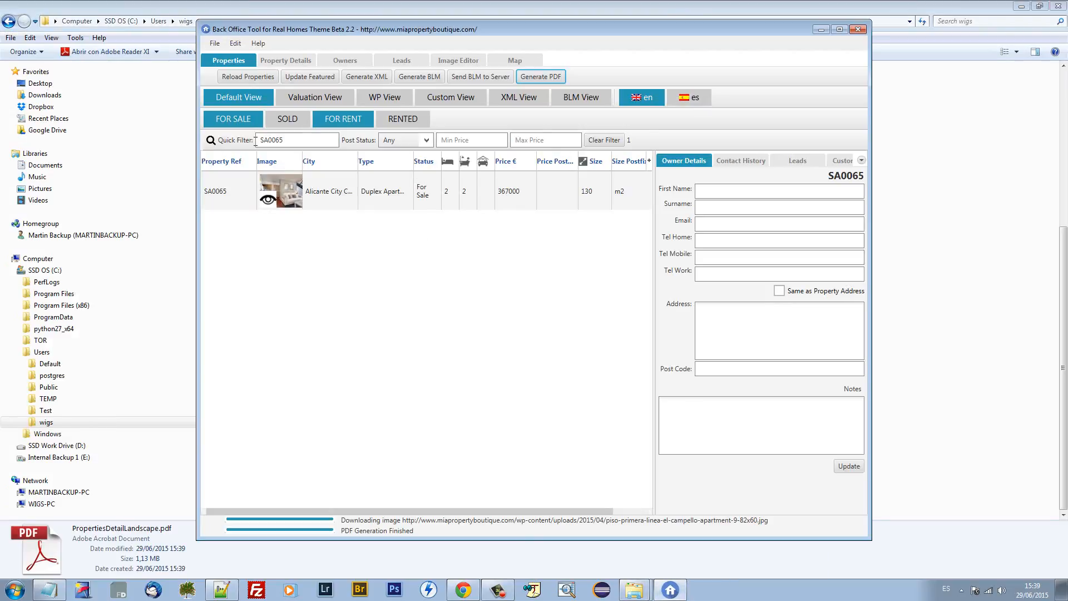
drag(295, 141, 192, 142)
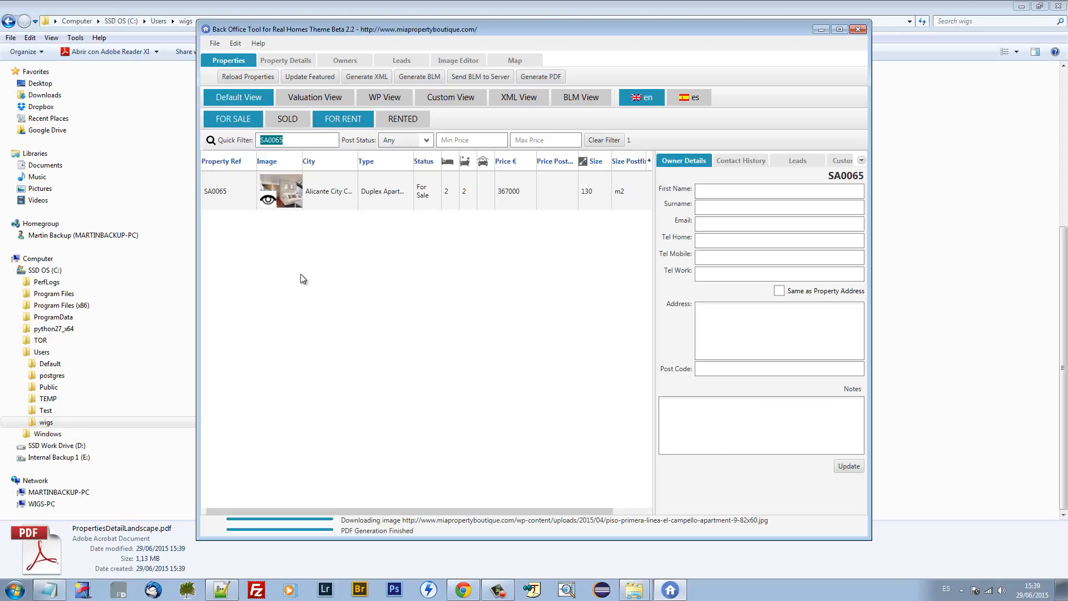
key(BackSpace)
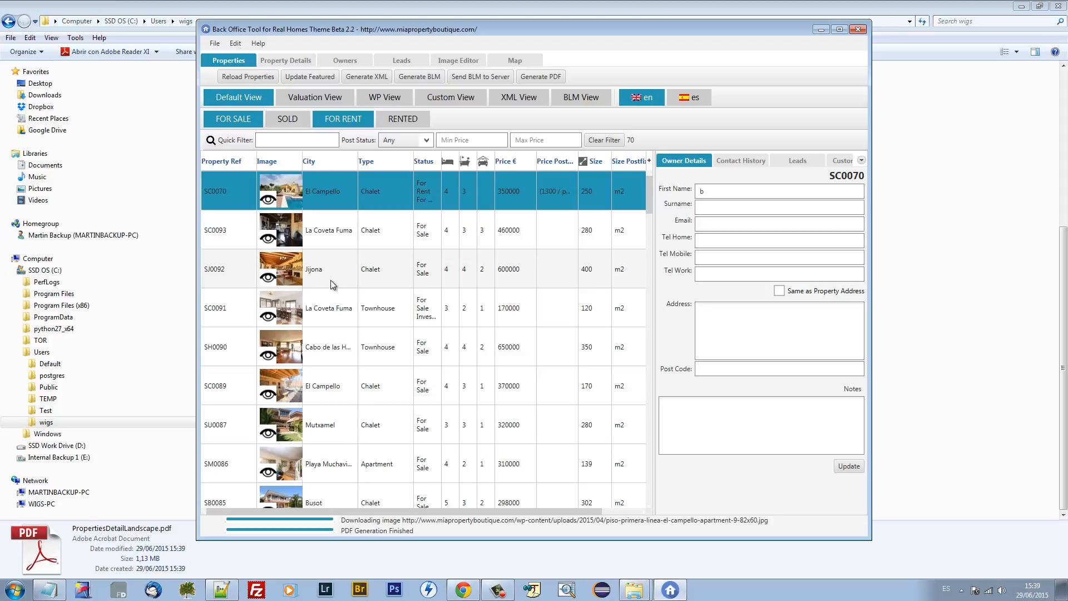
click(336, 350)
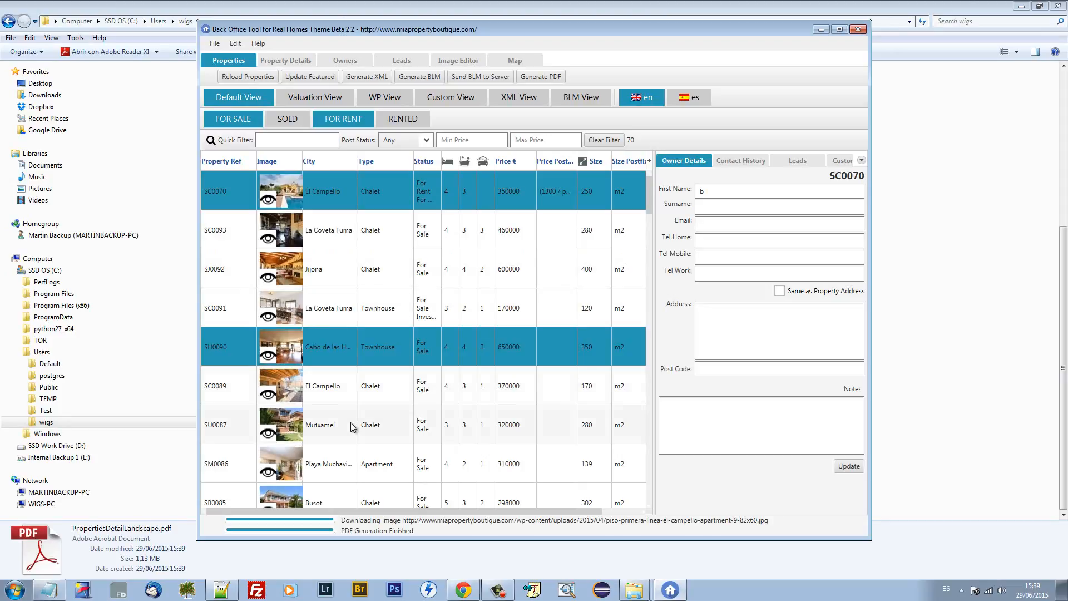
click(350, 432)
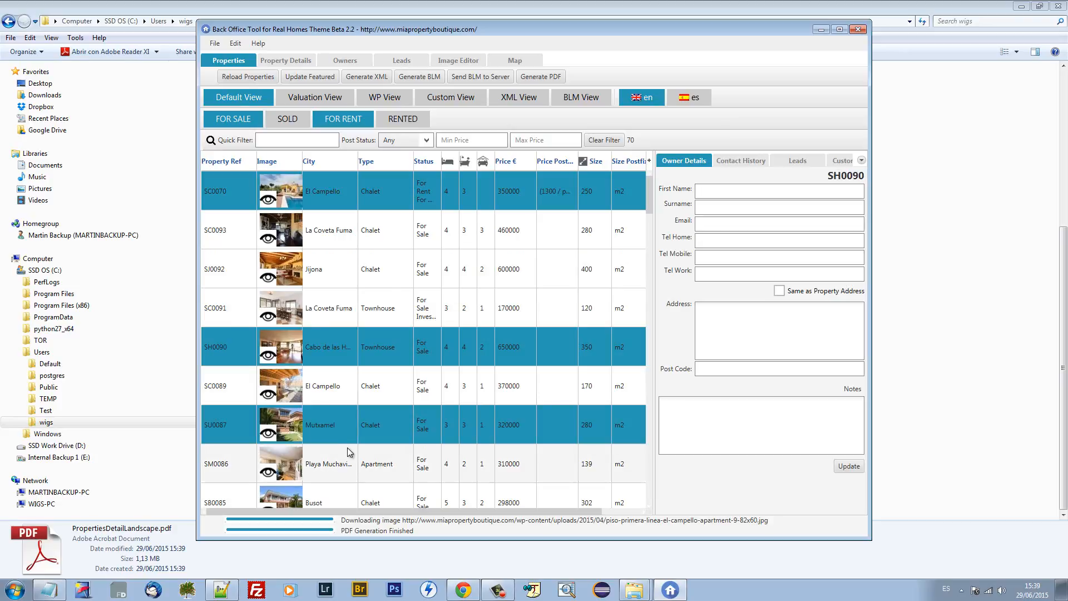
Step: Generate an A4 Portrait Large Feature Image PDF for the selected properties, save it as PropertiesDetailPortrait.pdf and close its preview
click(558, 79)
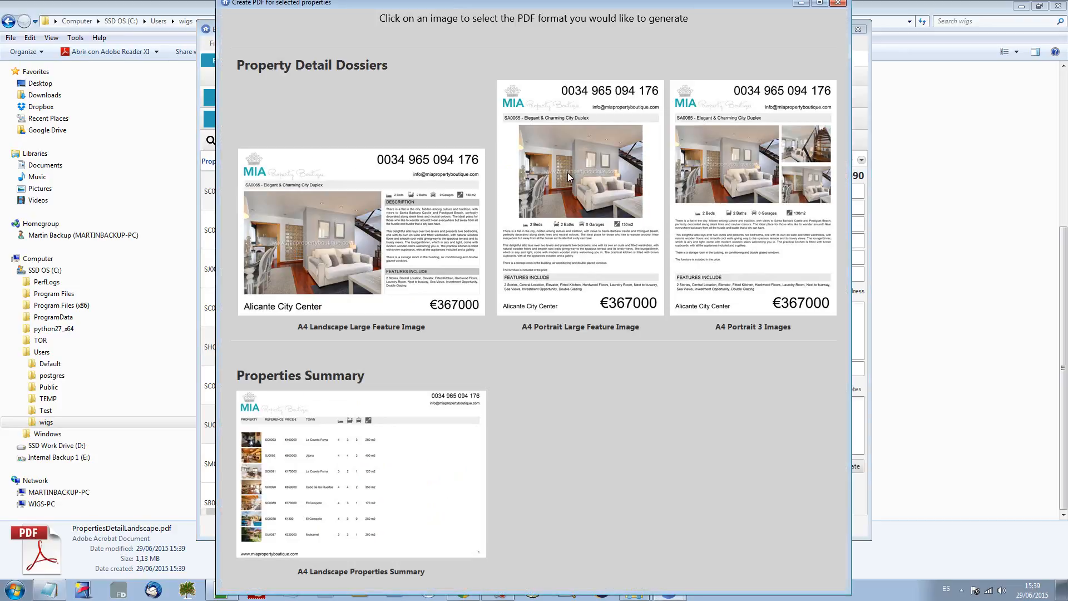
click(567, 172)
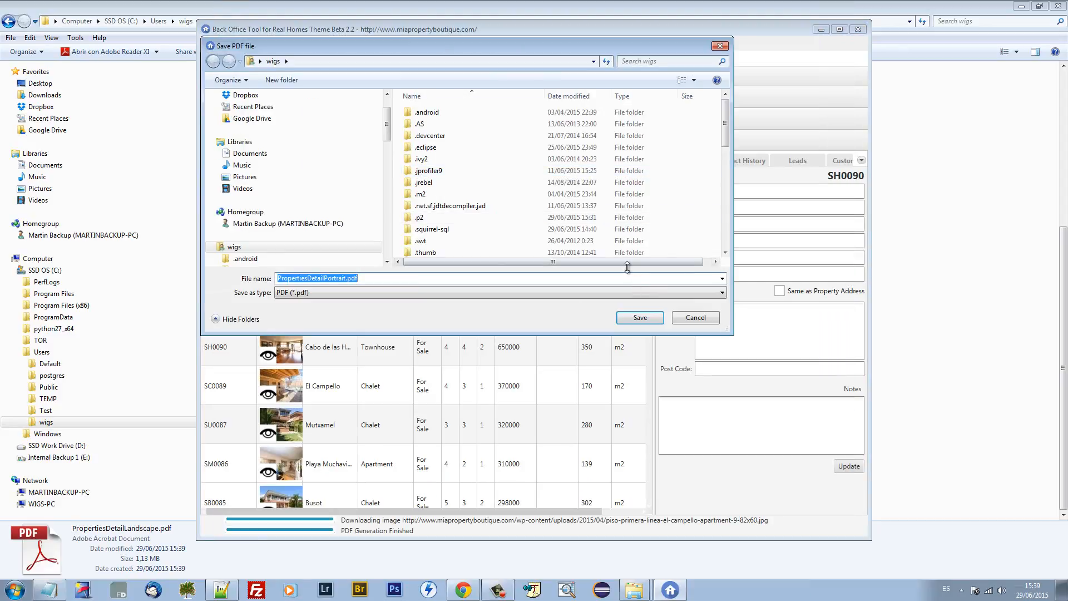
click(651, 322)
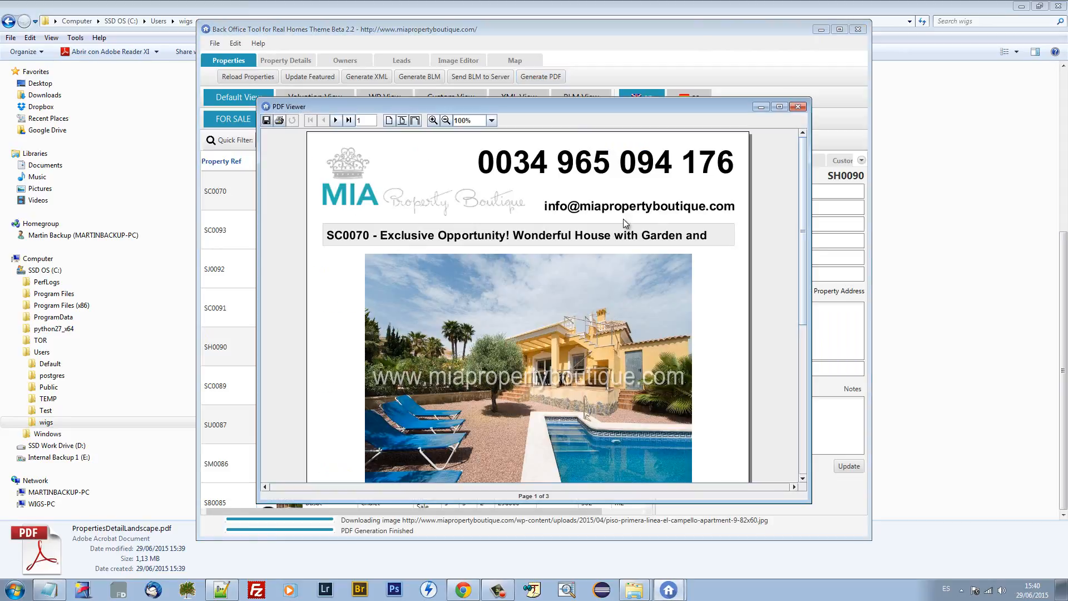
click(797, 108)
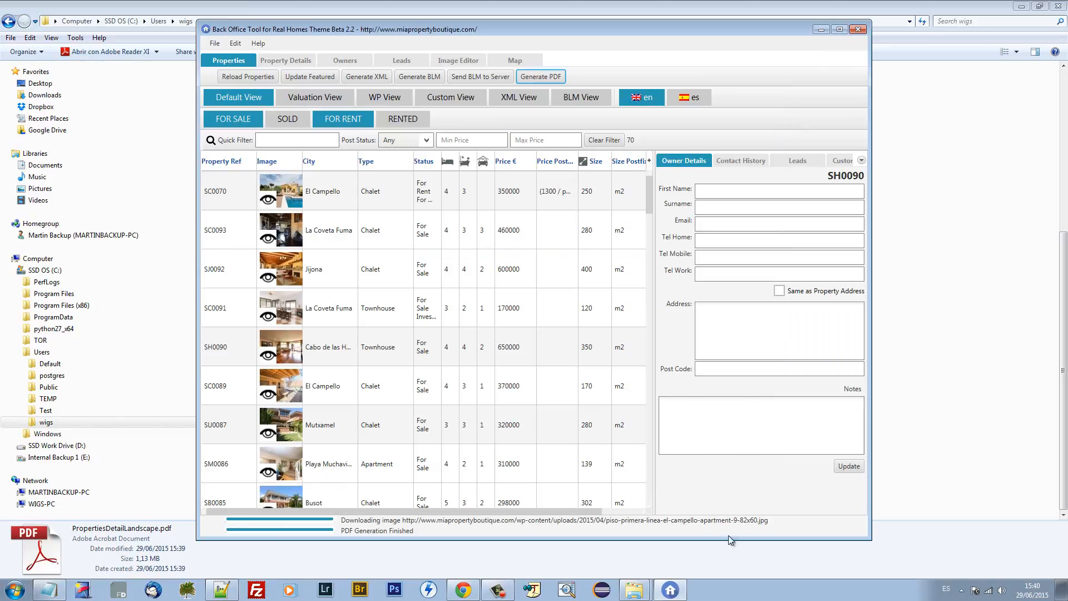
Step: Open PropertiesDetailPortrait.pdf from the wigs folder in Adobe Reader, fit whole pages to the window and look through them
click(640, 587)
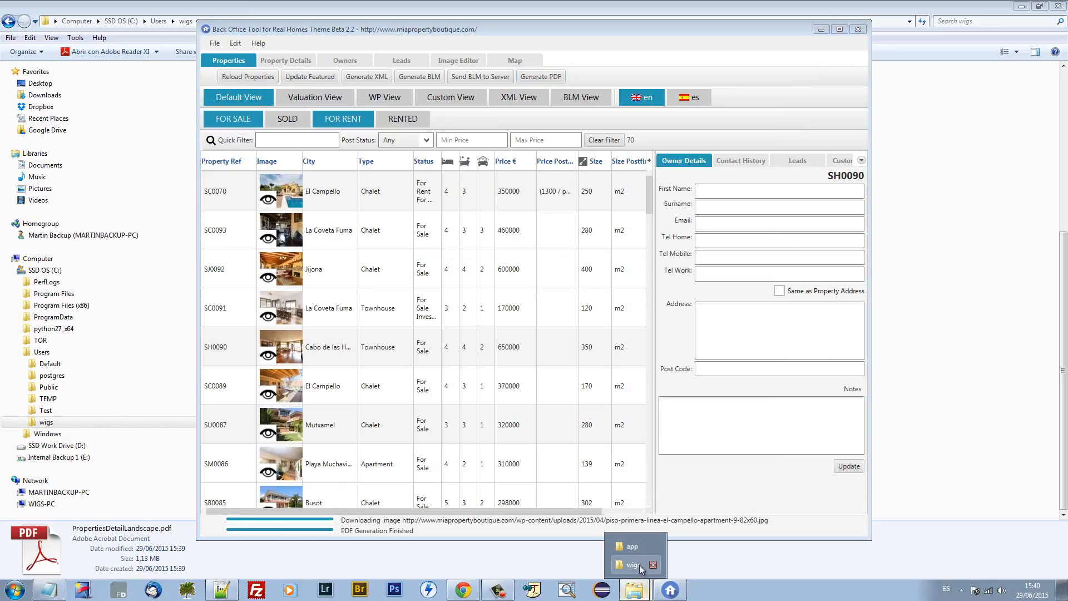
click(634, 564)
double_click(300, 444)
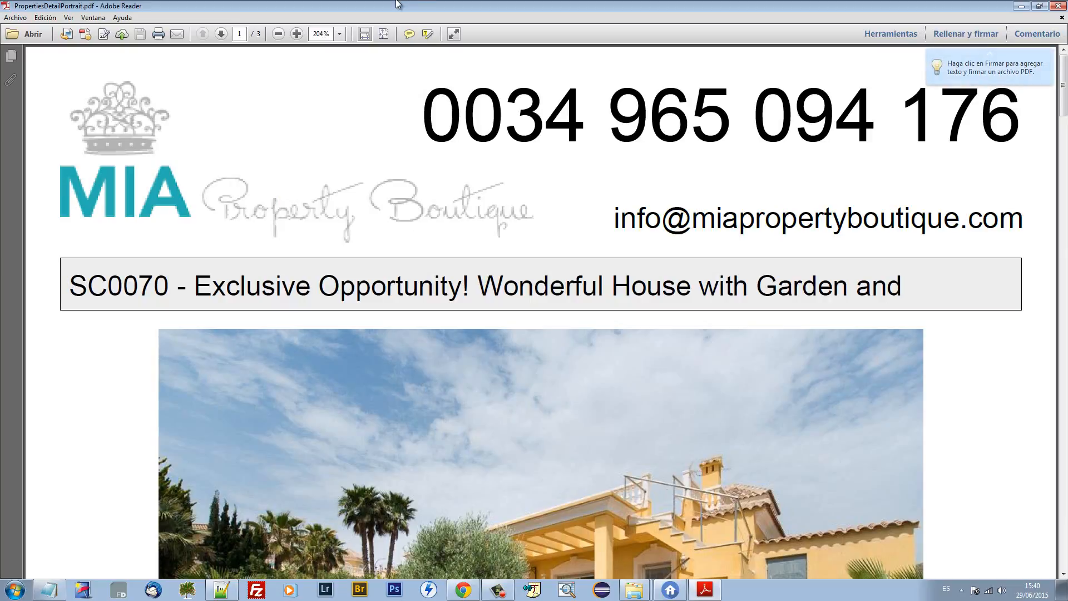
click(384, 34)
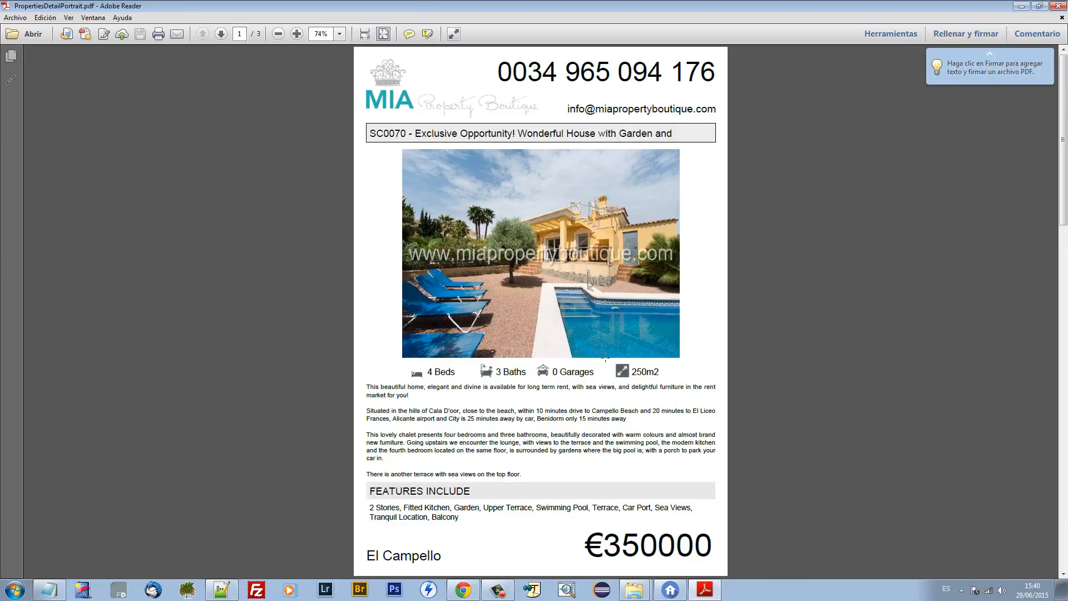
scroll(606, 358, down, 2)
scroll(605, 357, up, 2)
click(1059, 7)
Step: Switch back to the Back Office Tool, open its preferences and select the Logo URL value in the general settings
click(668, 582)
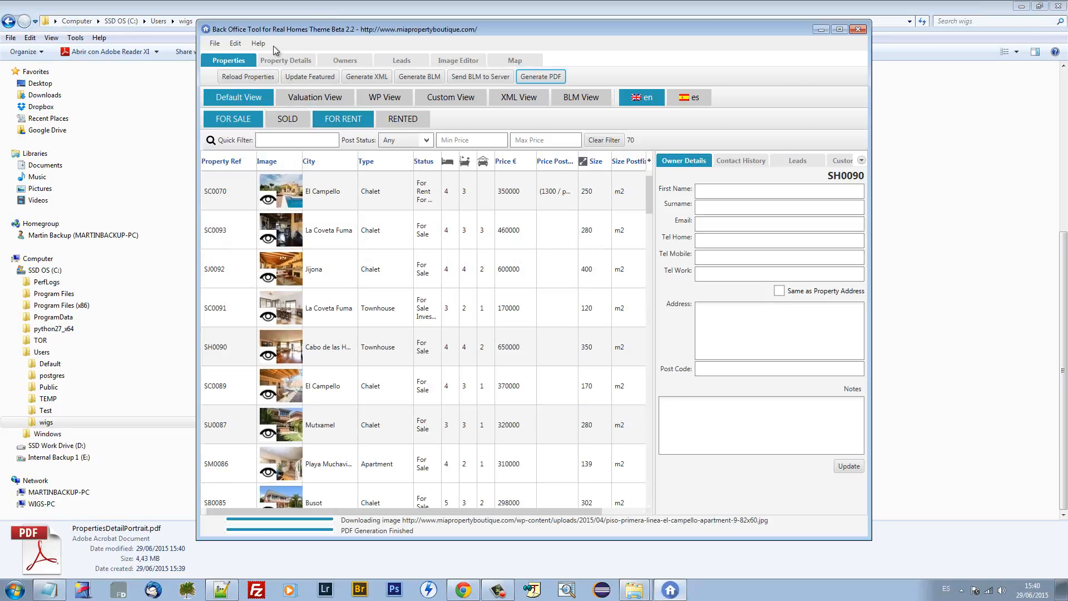
click(236, 44)
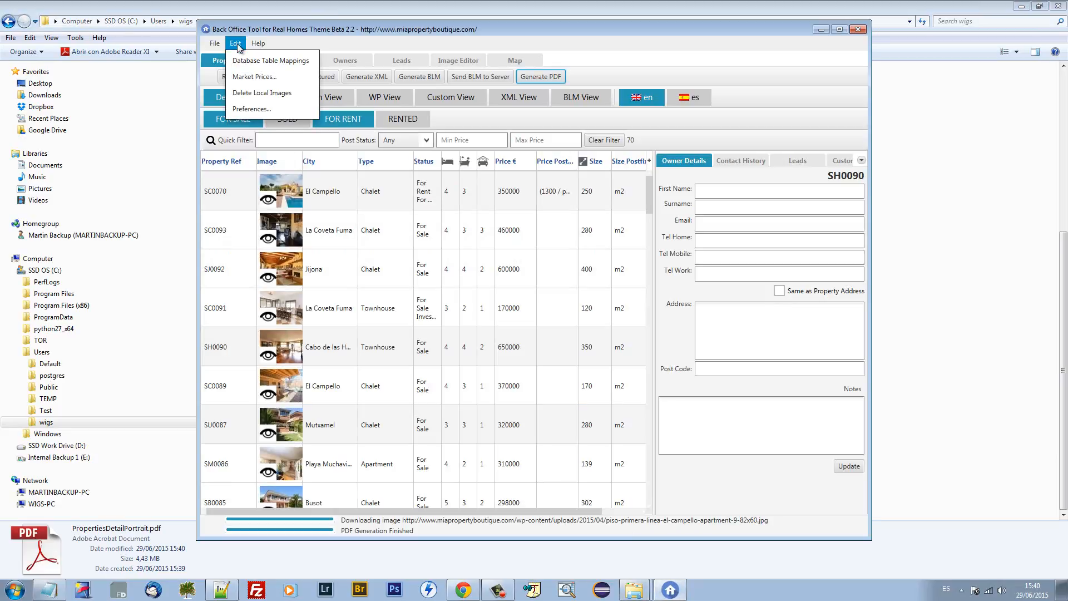
click(251, 109)
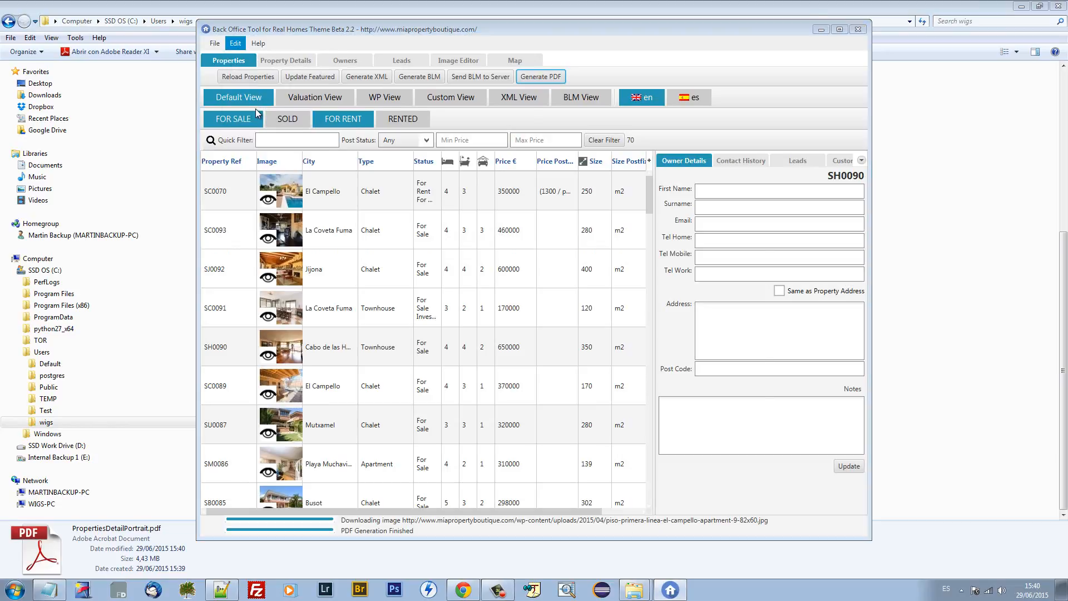
drag(428, 168, 583, 165)
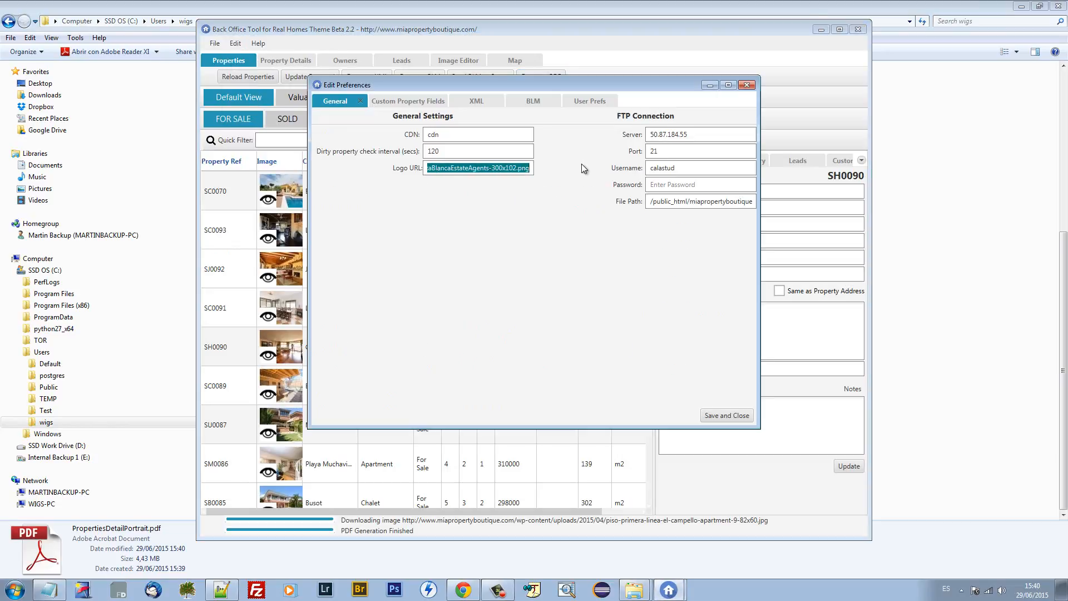
Step: Switch to Chrome and copy the image URL of the MIA Property Boutique logo in the website header
click(470, 591)
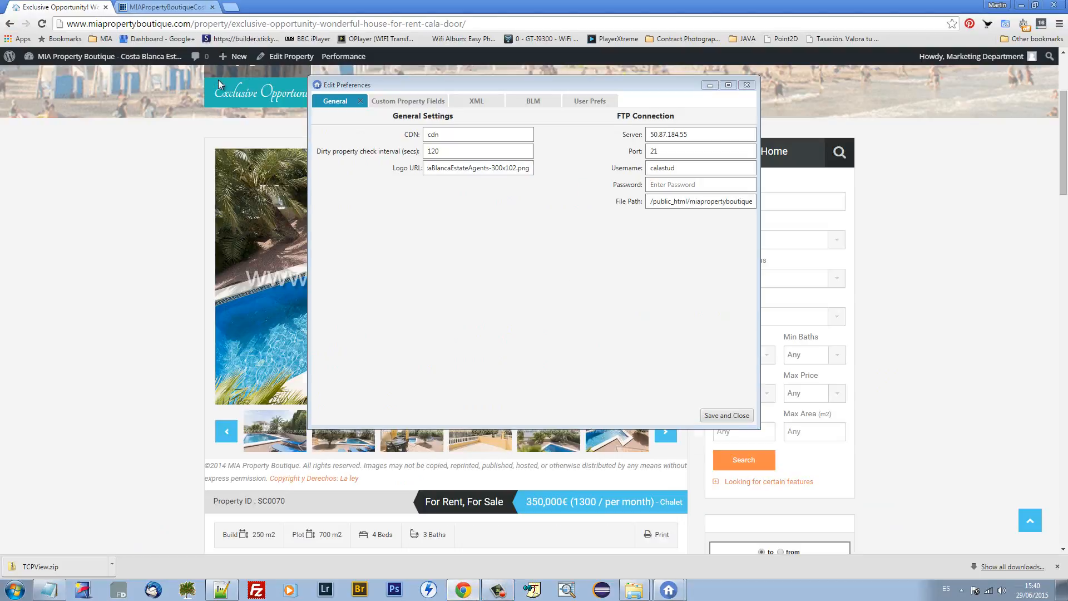
scroll(106, 258, up, 3)
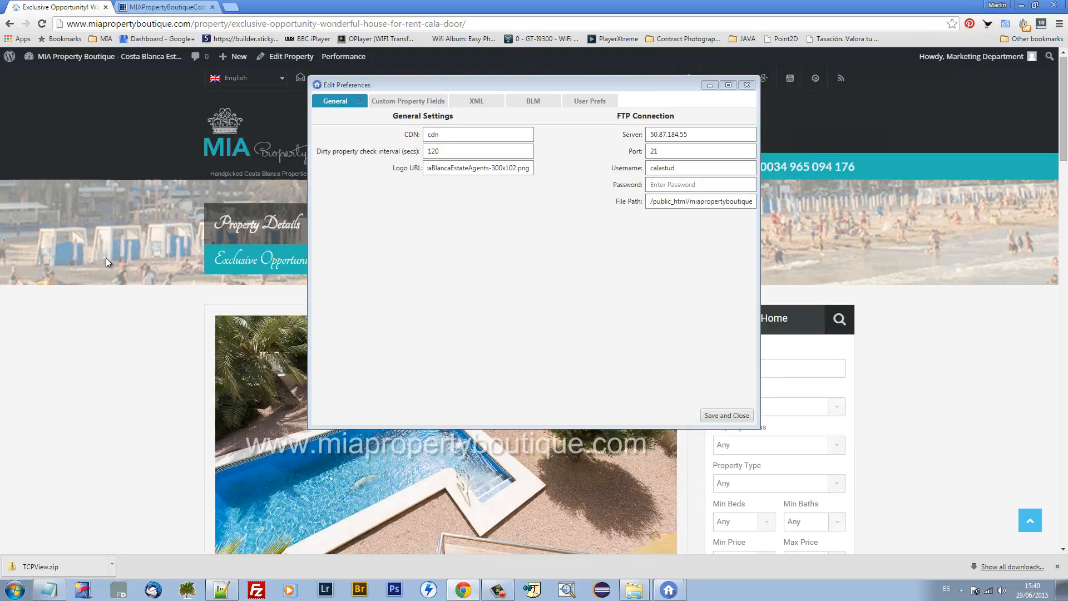
right_click(238, 140)
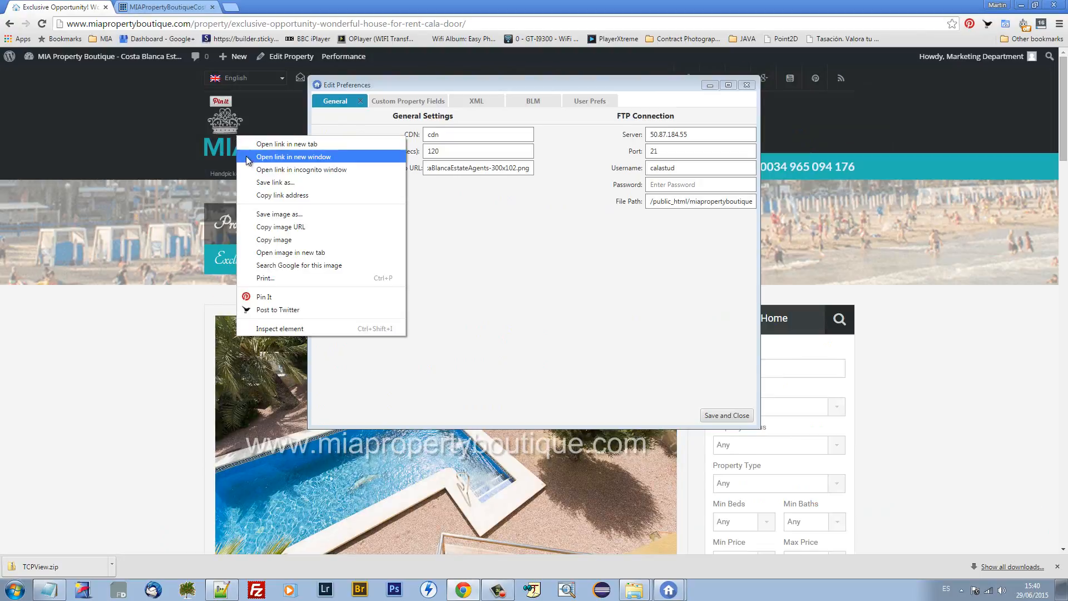
click(302, 229)
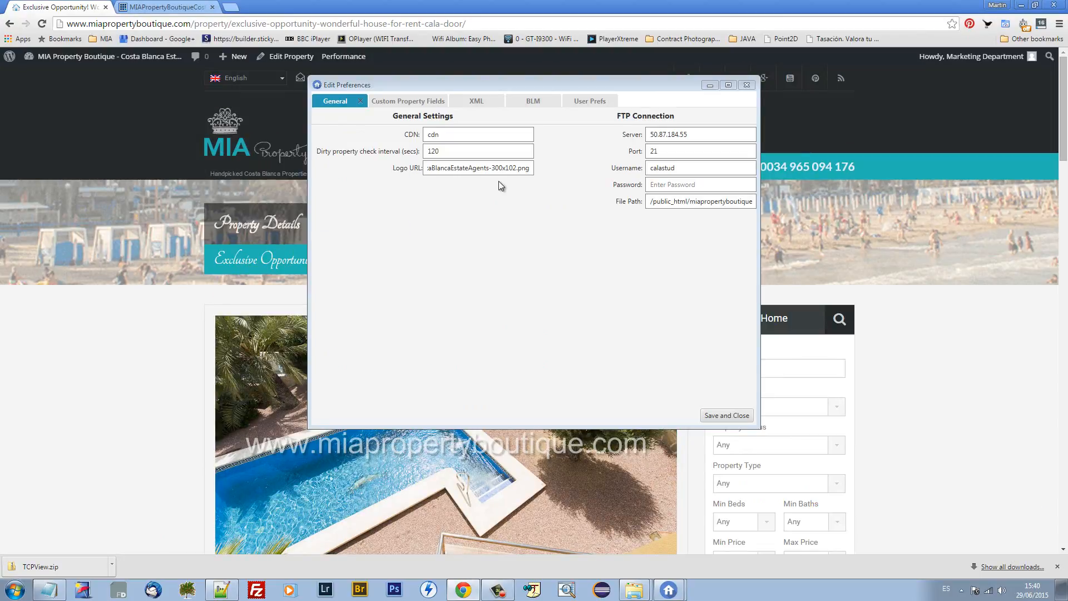
Step: Enter the copied MIA Property Boutique logo address as the Logo URL and save the preferences
click(498, 182)
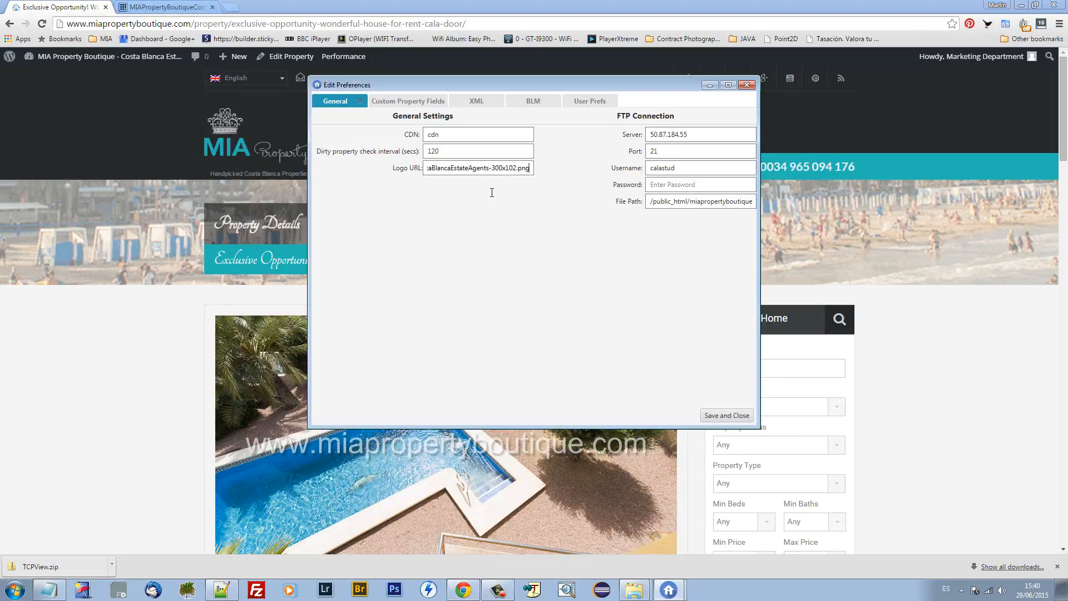
click(729, 417)
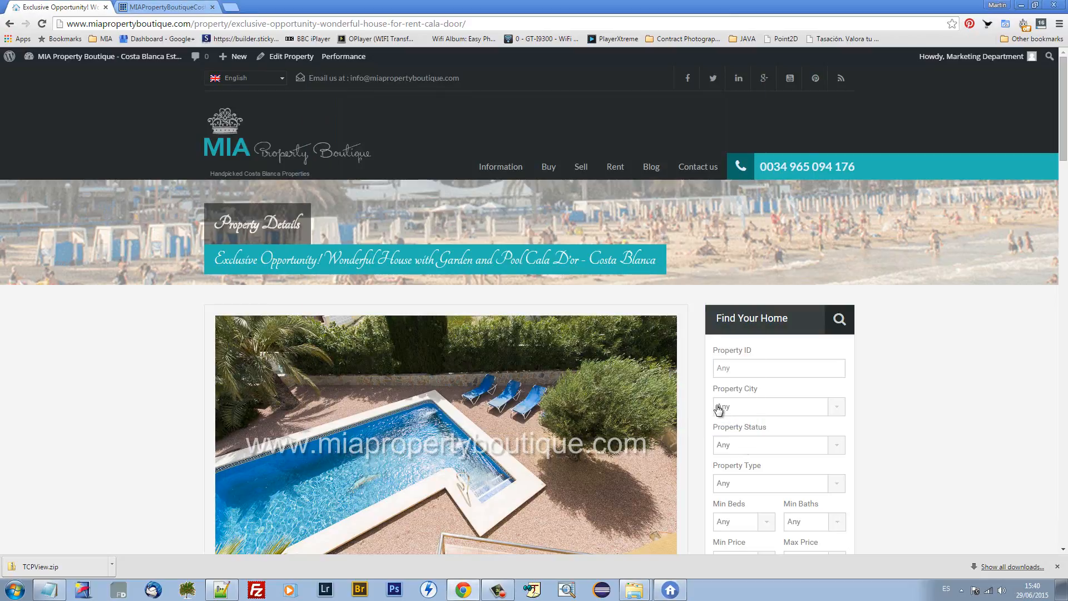
Step: Switch to the Back Office Tool and select properties SC0070 and SA0065 together in the property list
click(676, 594)
click(424, 195)
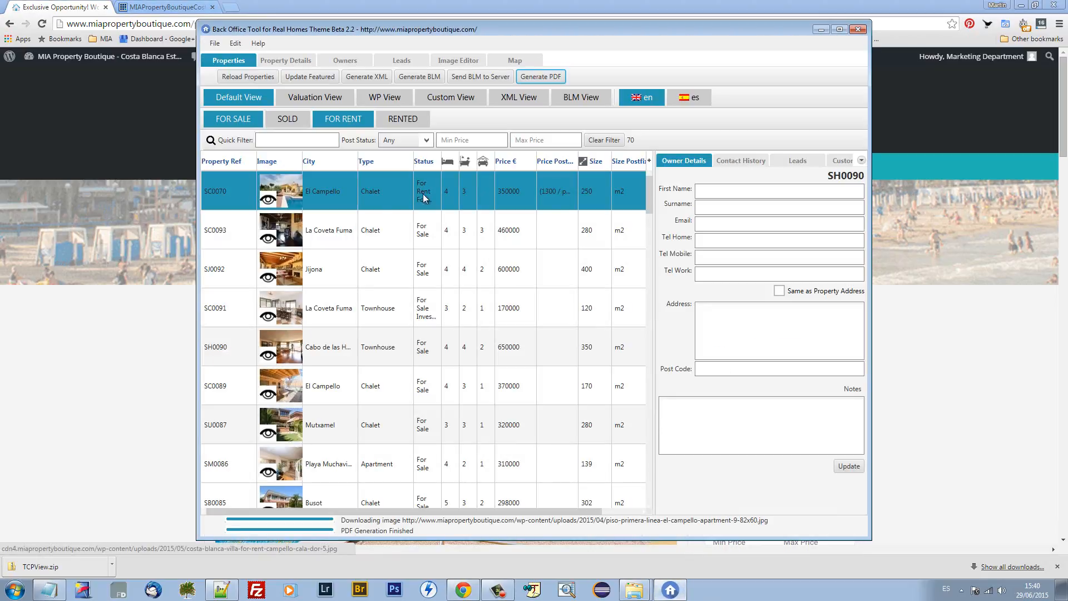
scroll(345, 390, down, 10)
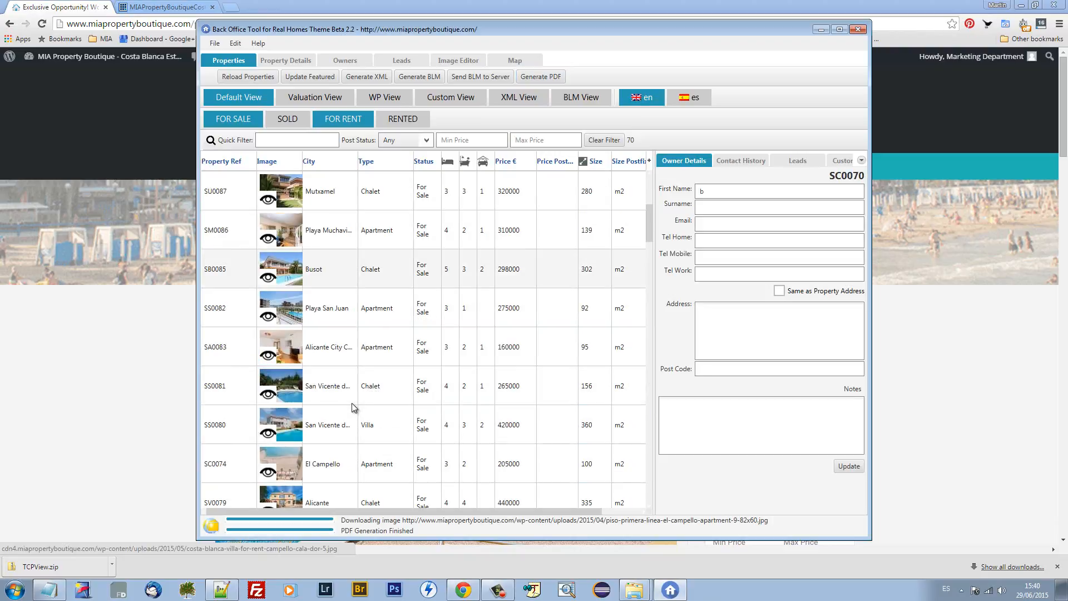
click(332, 381)
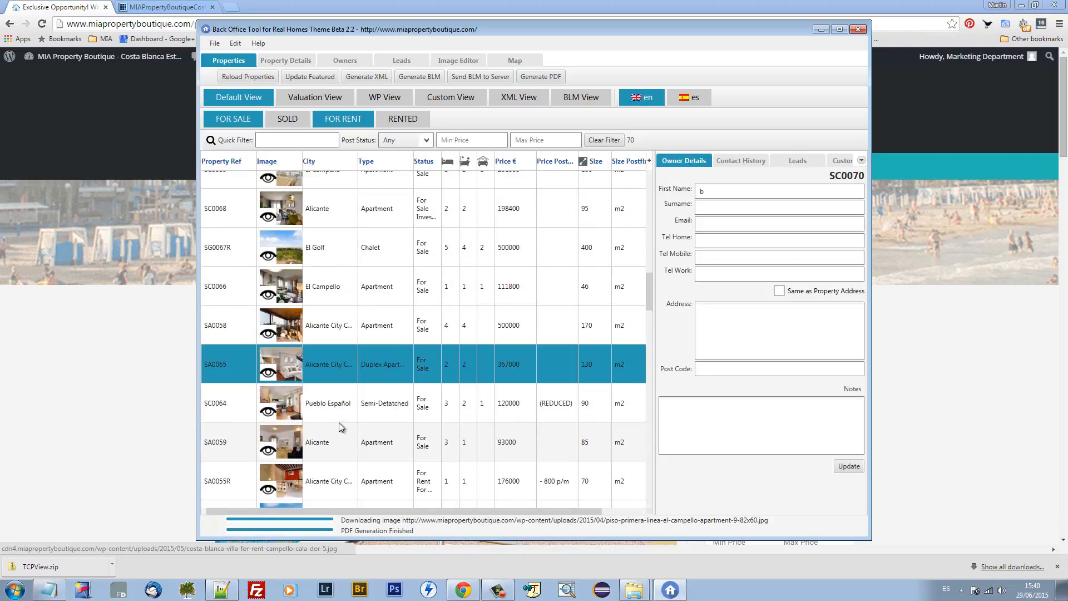
Step: Generate an A4 Portrait 3 Images PDF for the selected properties, replacing PropertiesDetailsA4_3ImagesPortrait.pdf, and close its preview
click(554, 78)
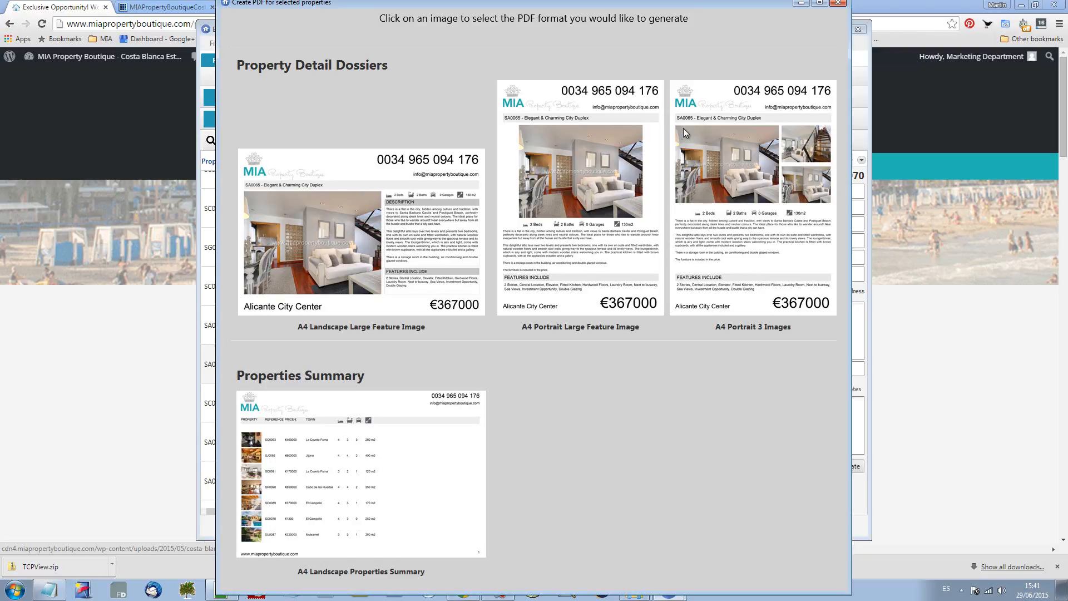
click(765, 145)
click(640, 319)
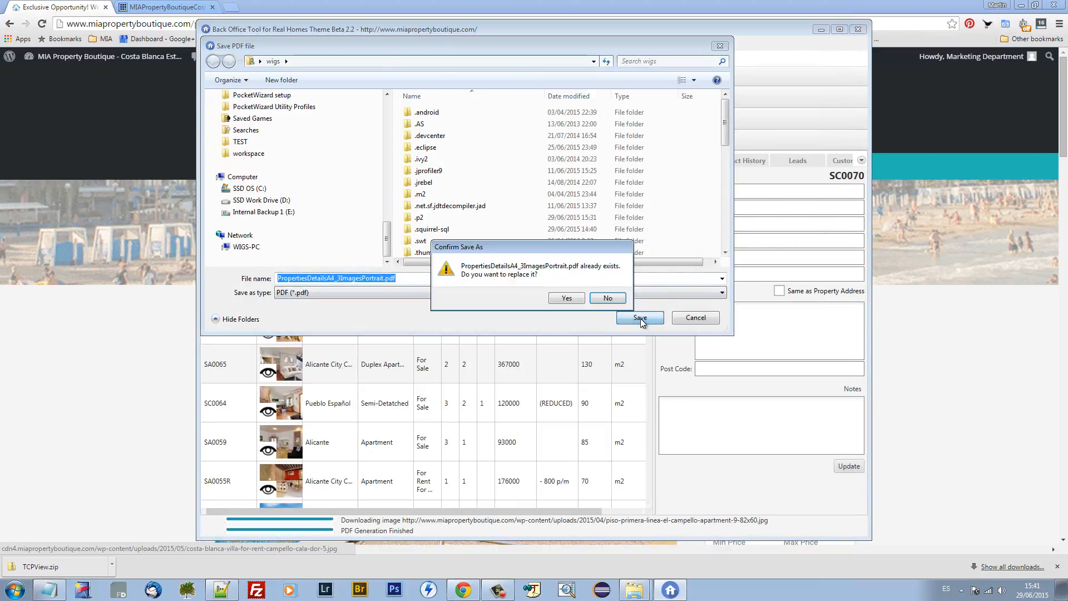
click(565, 298)
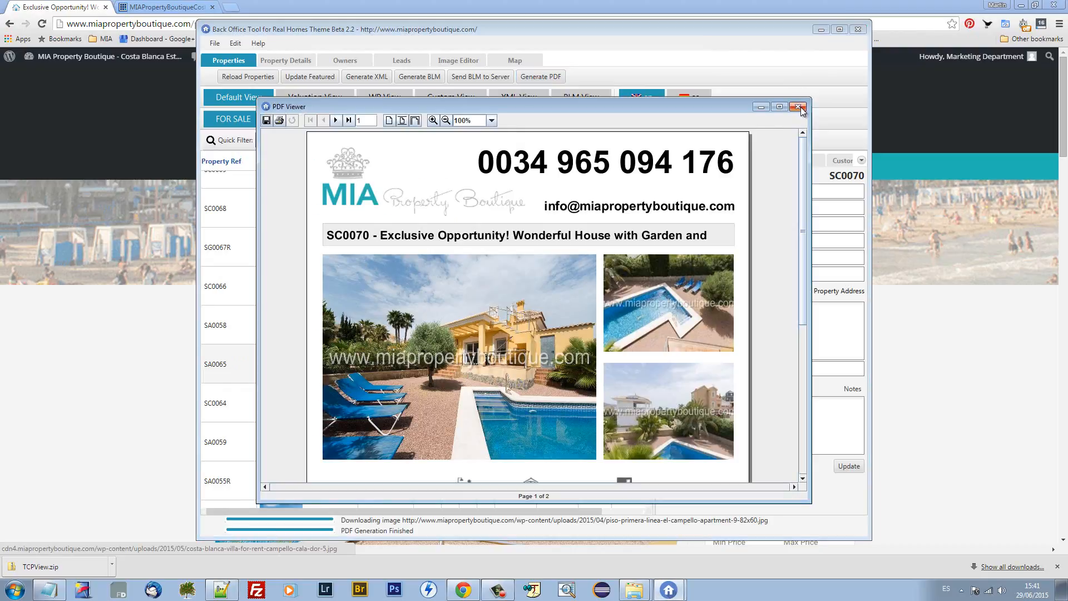
click(800, 107)
Step: Open PropertiesDetailsA4_3ImagesPortrait.pdf from the wigs folder in Adobe Reader, look through its pages and close it
click(639, 571)
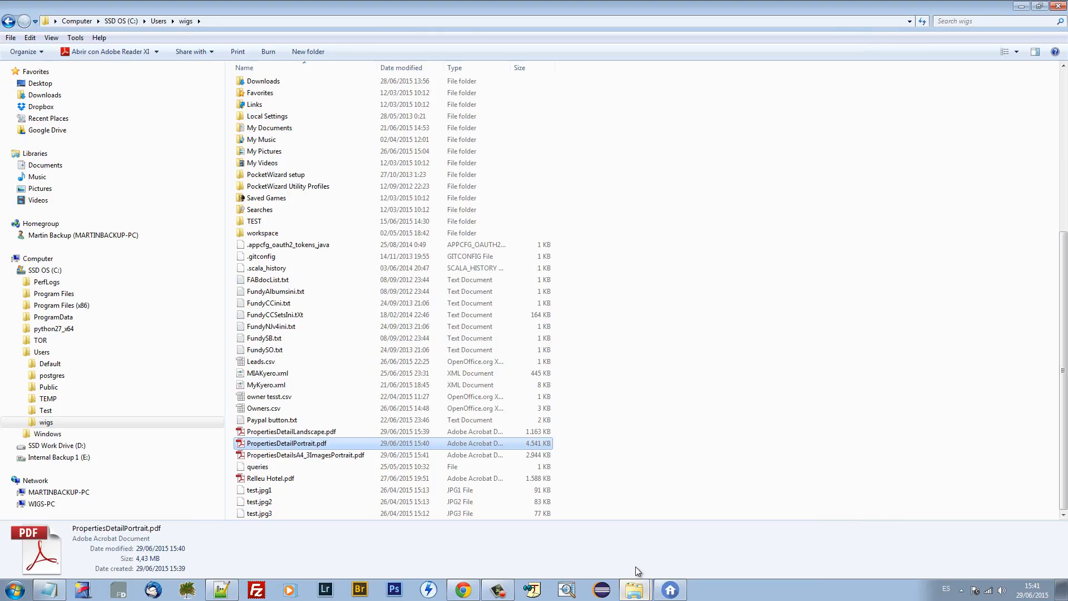
double_click(277, 456)
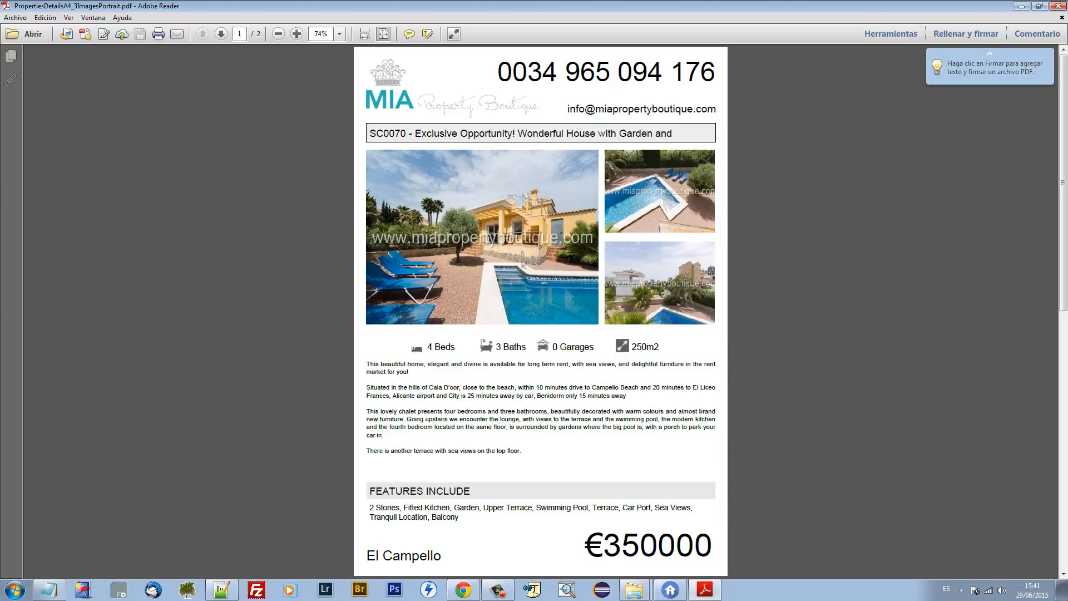
scroll(603, 133, down, 1)
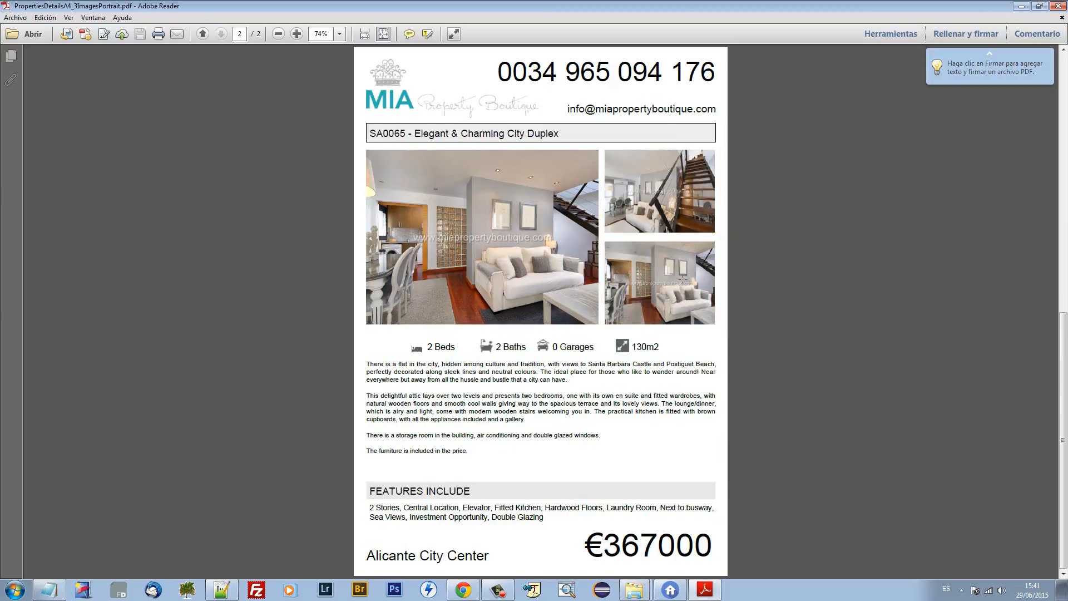
scroll(683, 278, up, 1)
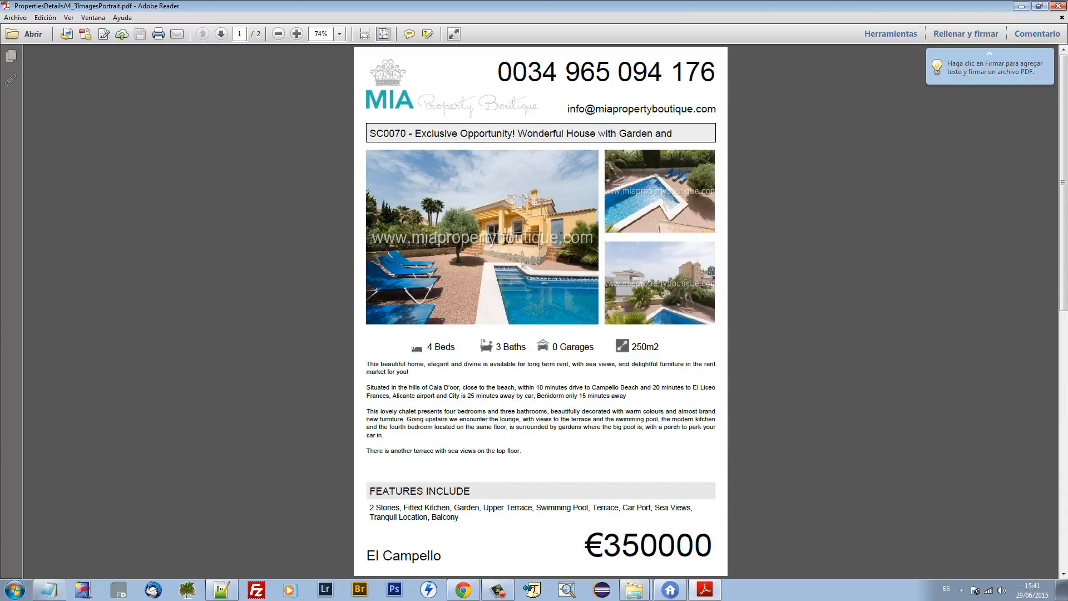
click(1058, 6)
Step: Switch back to the Back Office Tool, select the Jijona property SJ0092 and show its slides in the Image Editor
click(670, 590)
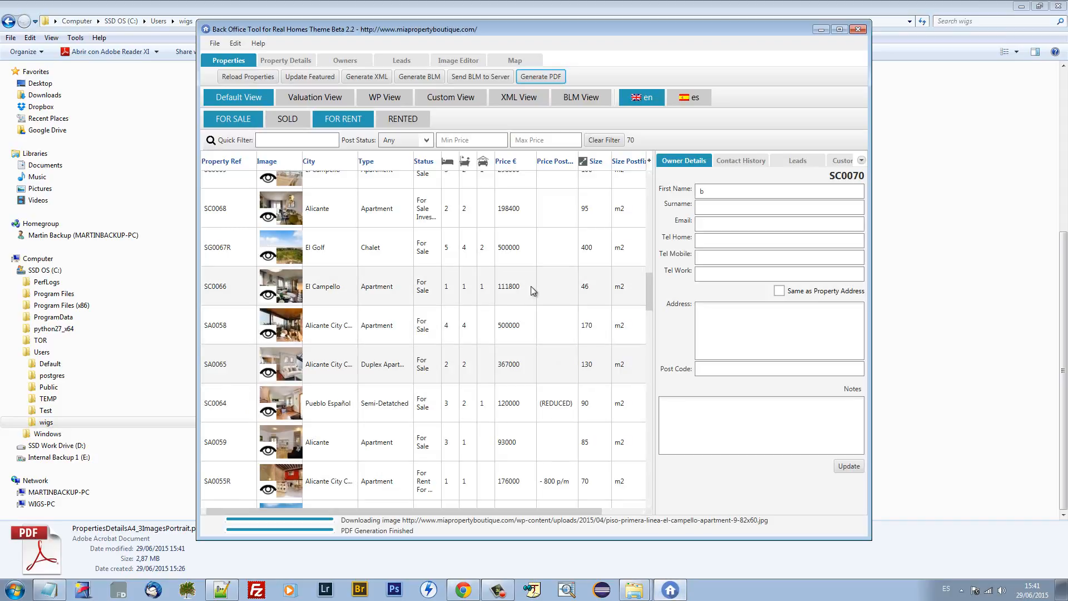
scroll(518, 296, up, 8)
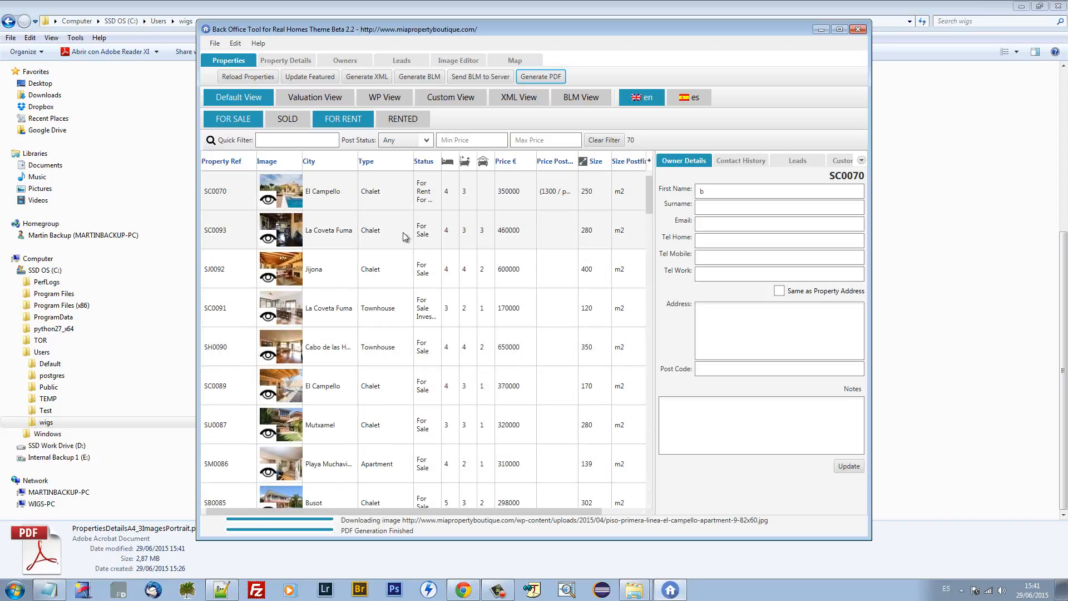
click(330, 193)
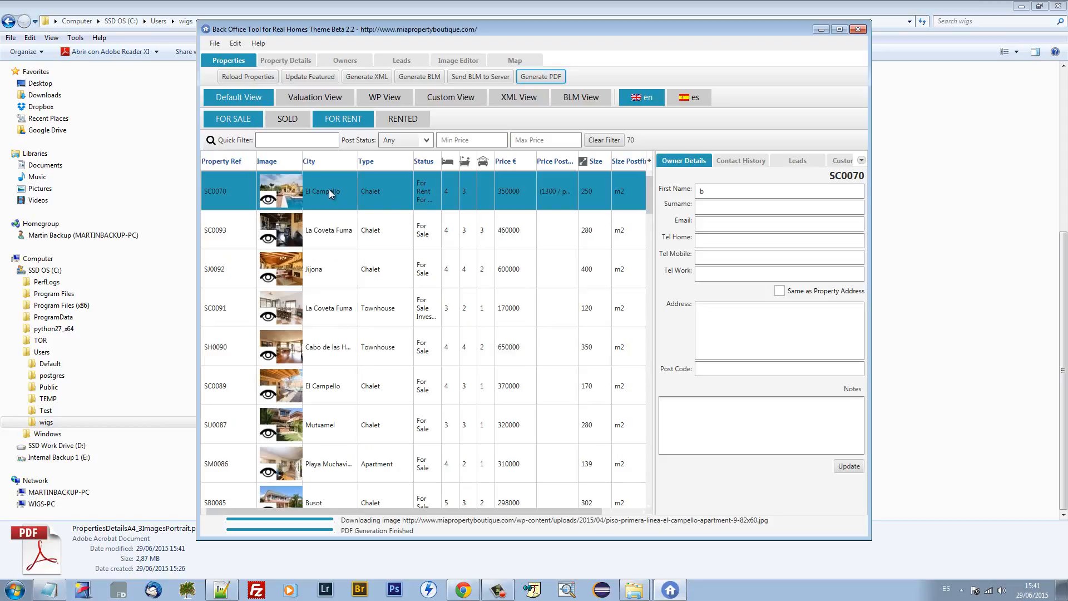
click(315, 270)
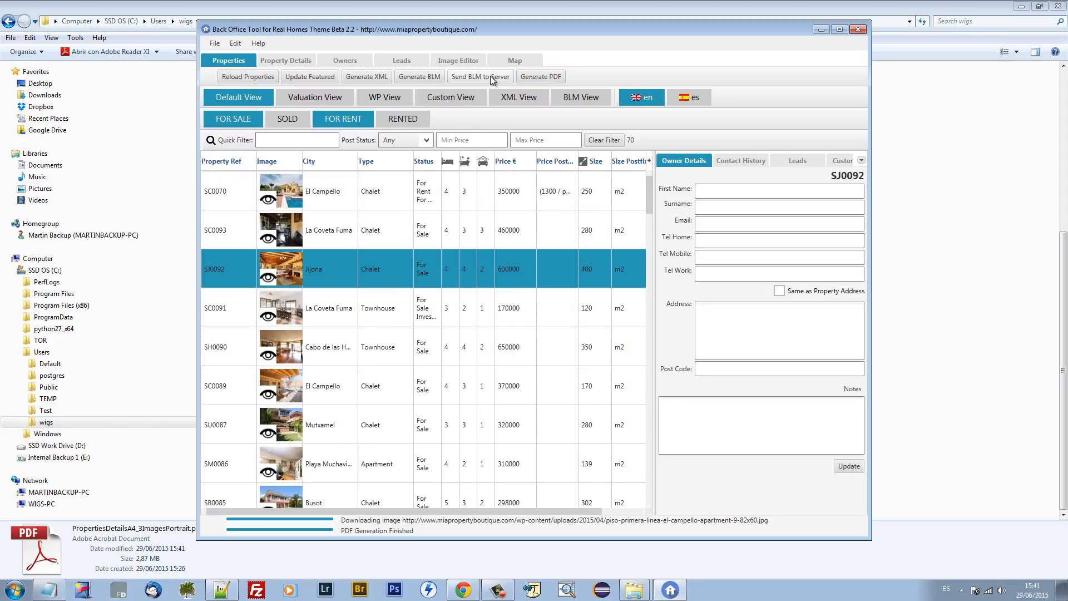
click(462, 61)
click(328, 102)
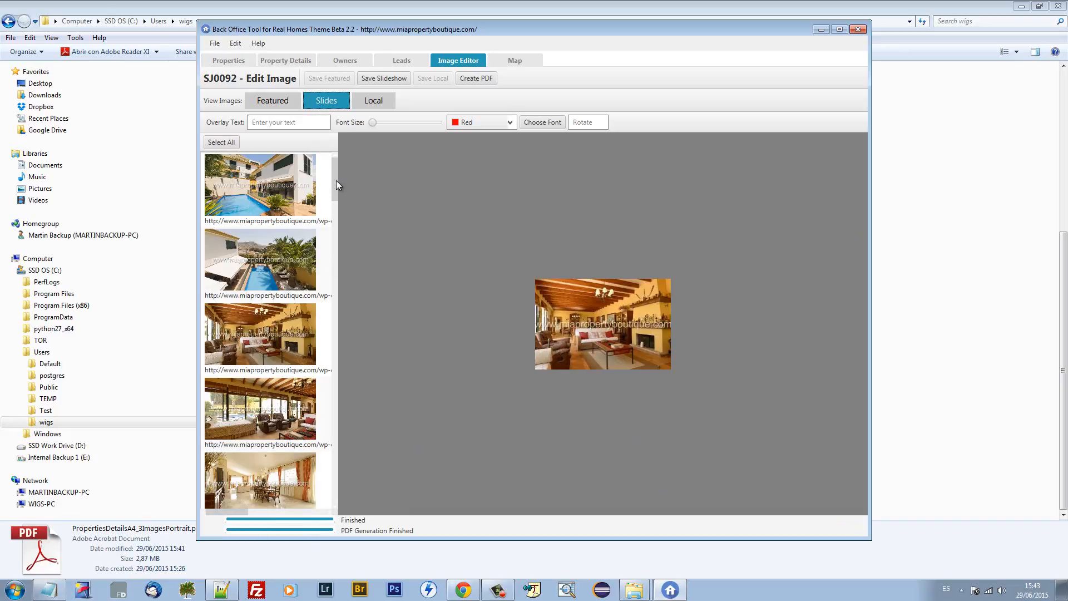
drag(337, 181, 336, 181)
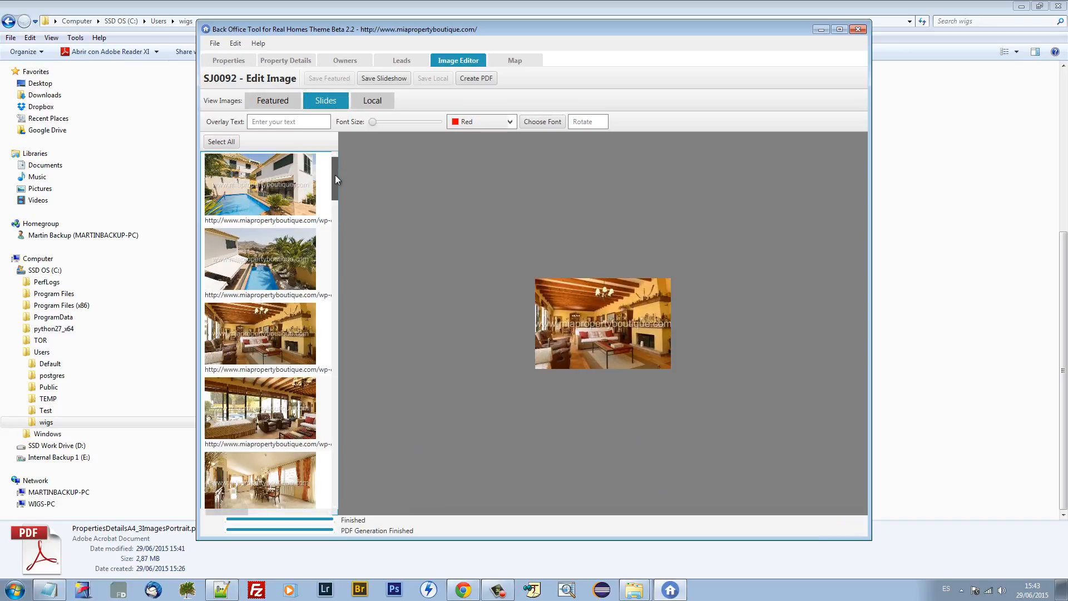
Step: Reselect property SJ0092 in the property list and view its featured image and its slides in the Image Editor
click(232, 61)
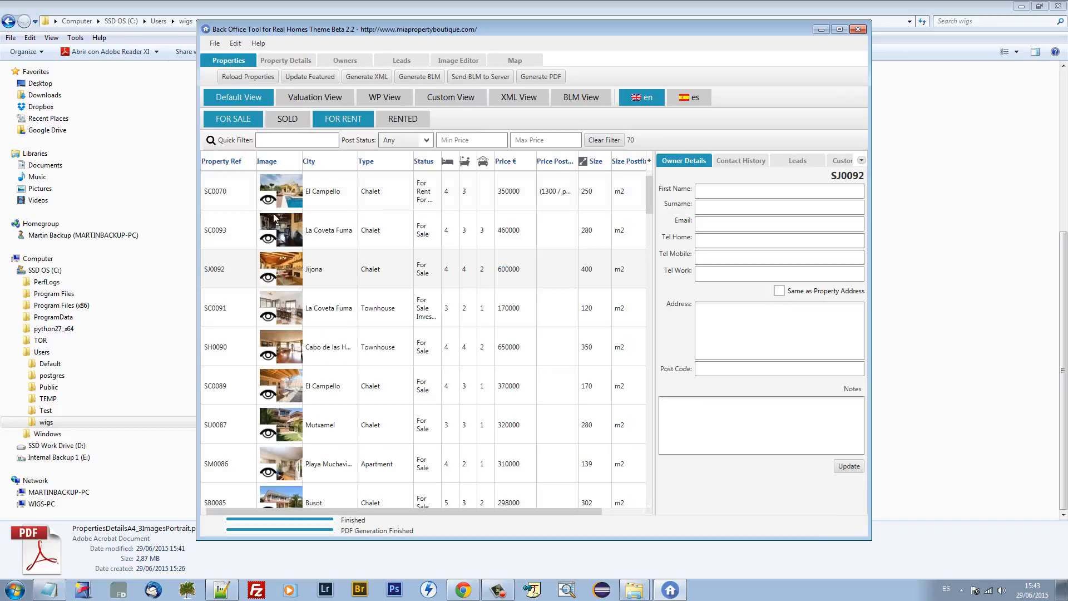
click(300, 274)
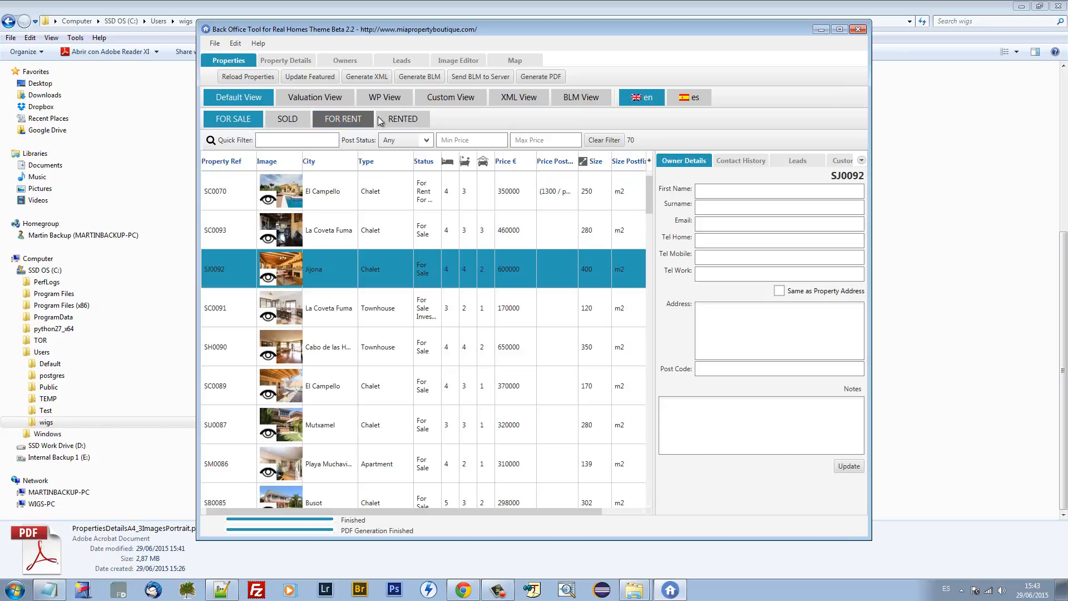
click(460, 63)
click(263, 105)
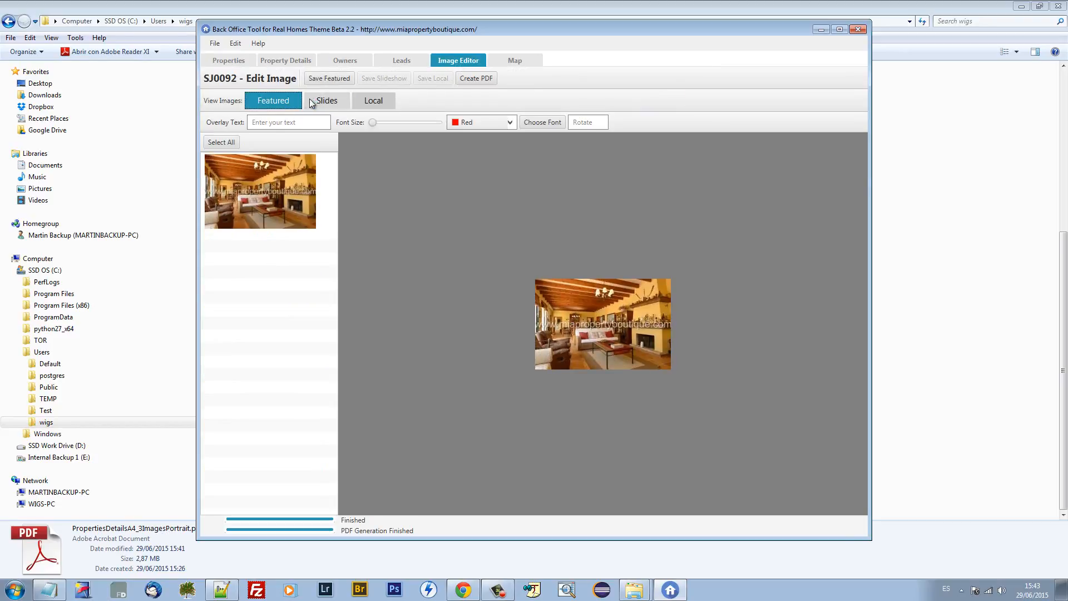
click(327, 102)
Step: Select the Spanish "En Venta" listing of SJ0092 in the combined English and Spanish list and show its slides in the Image Editor
click(238, 59)
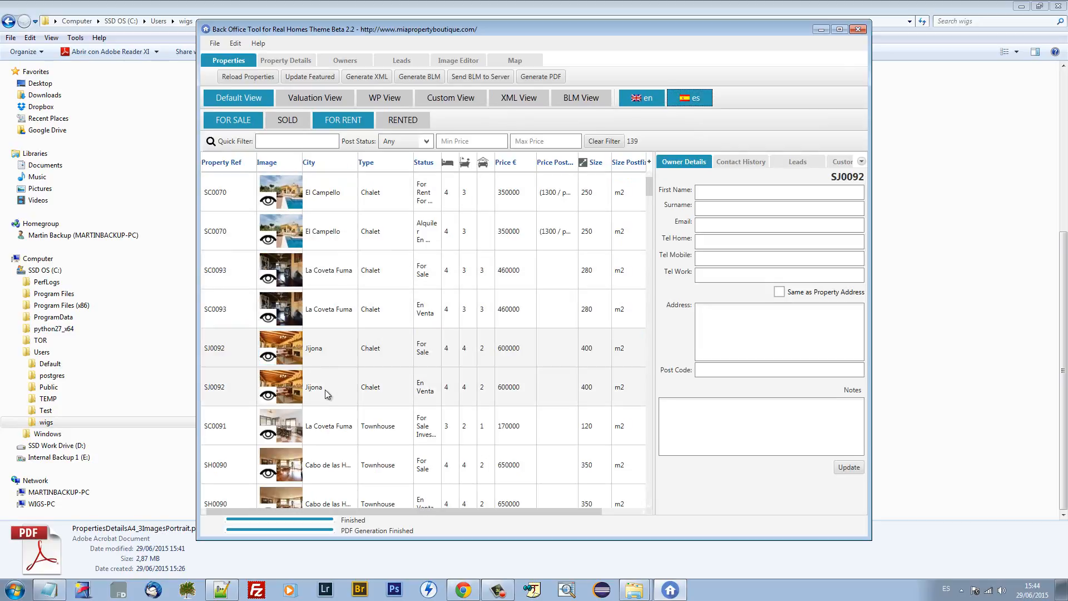
click(322, 393)
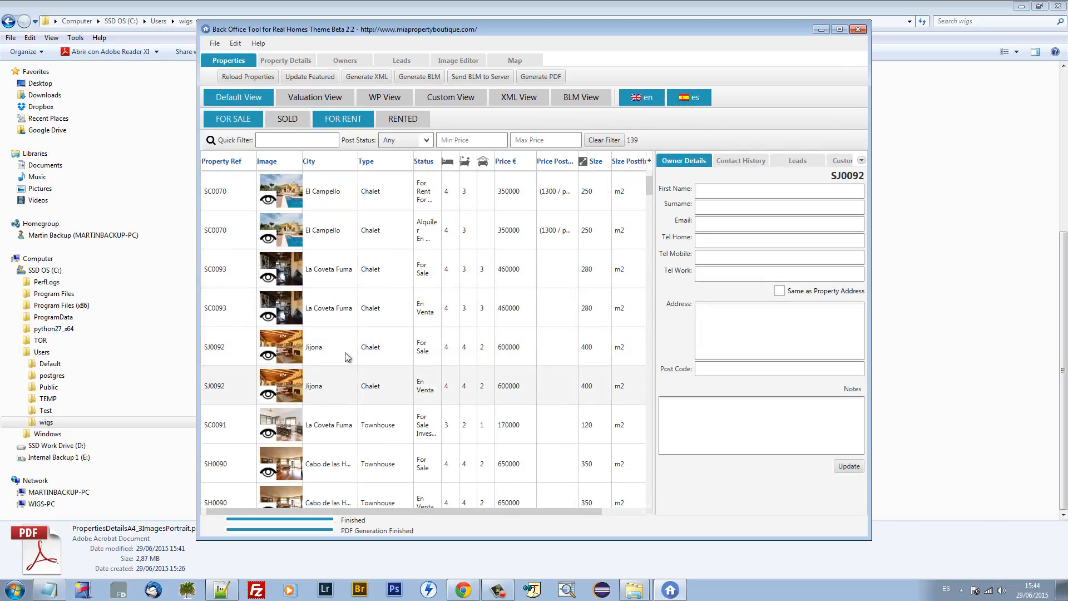
click(459, 60)
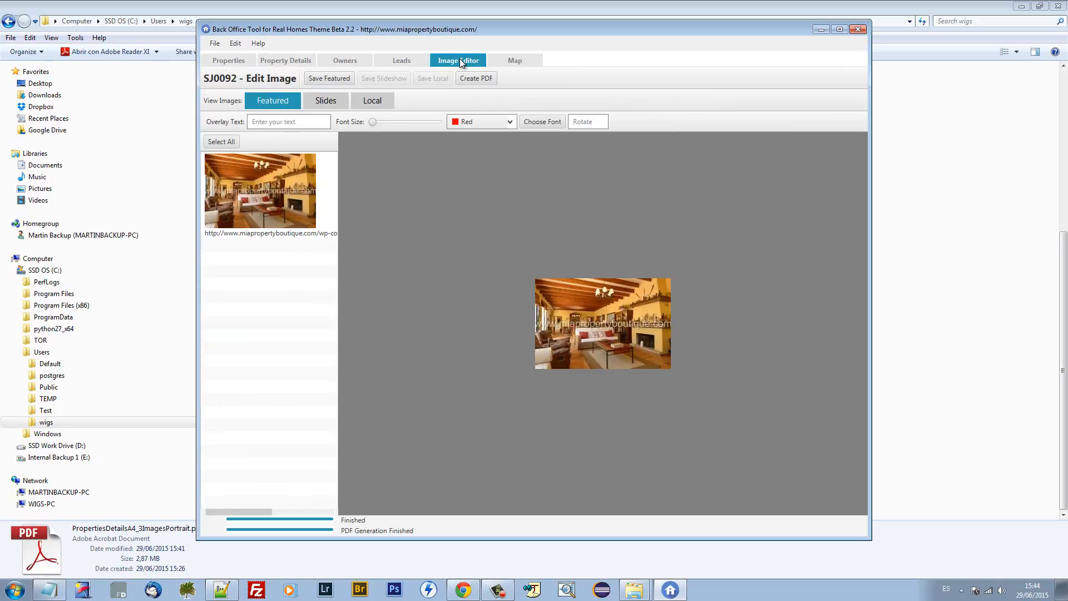
click(329, 101)
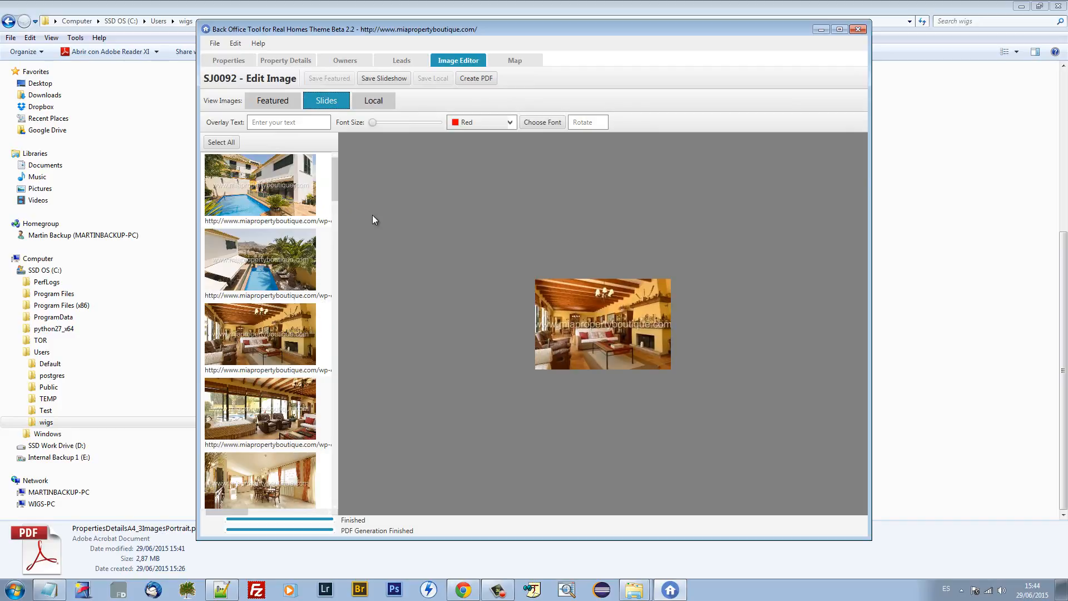
Step: Select three SJ0092 slides for the PDF: the first house-and-pool image, the bedroom with the white bed, and the last pool image with palms
click(274, 194)
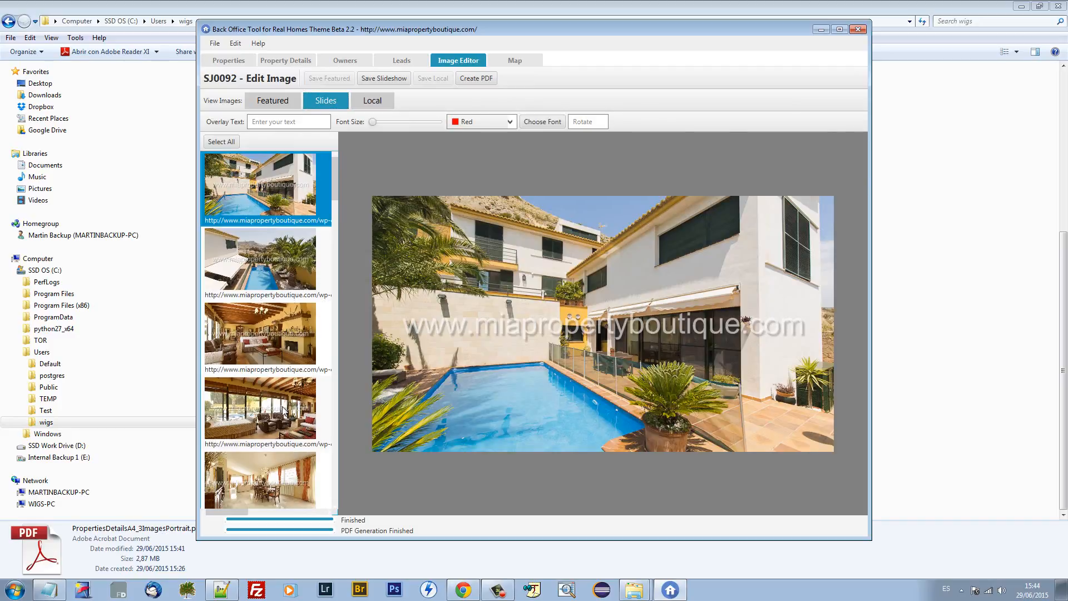
scroll(281, 418, down, 5)
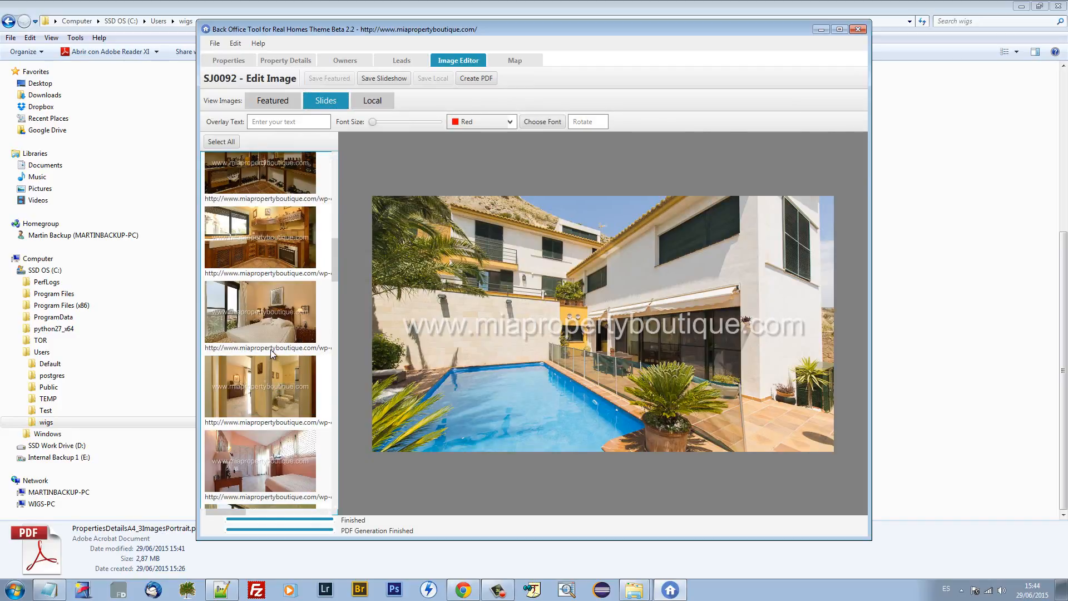
click(272, 321)
scroll(273, 323, down, 10)
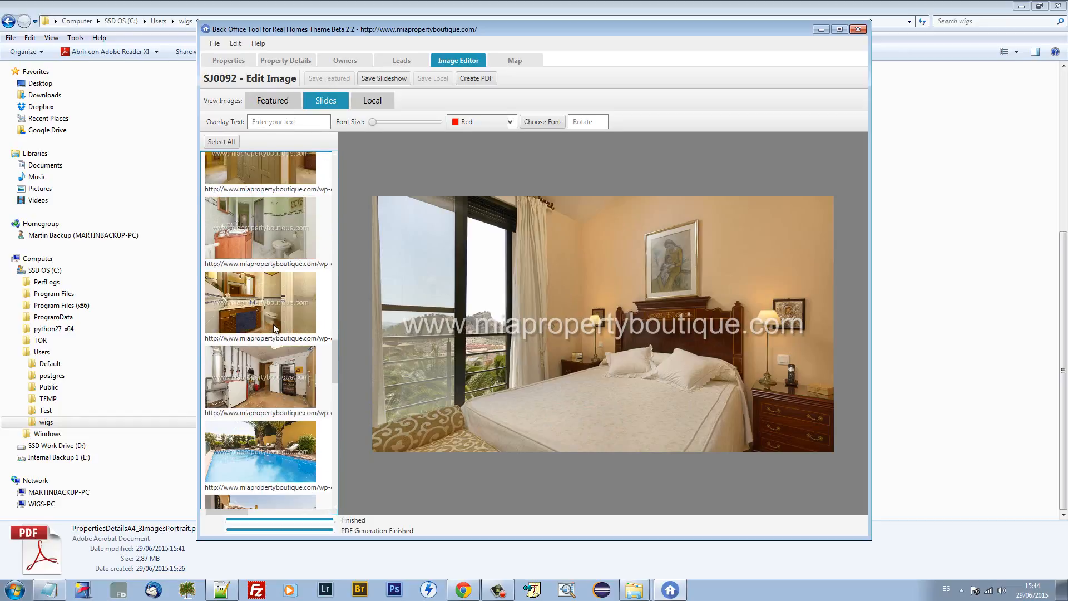
scroll(275, 329, down, 5)
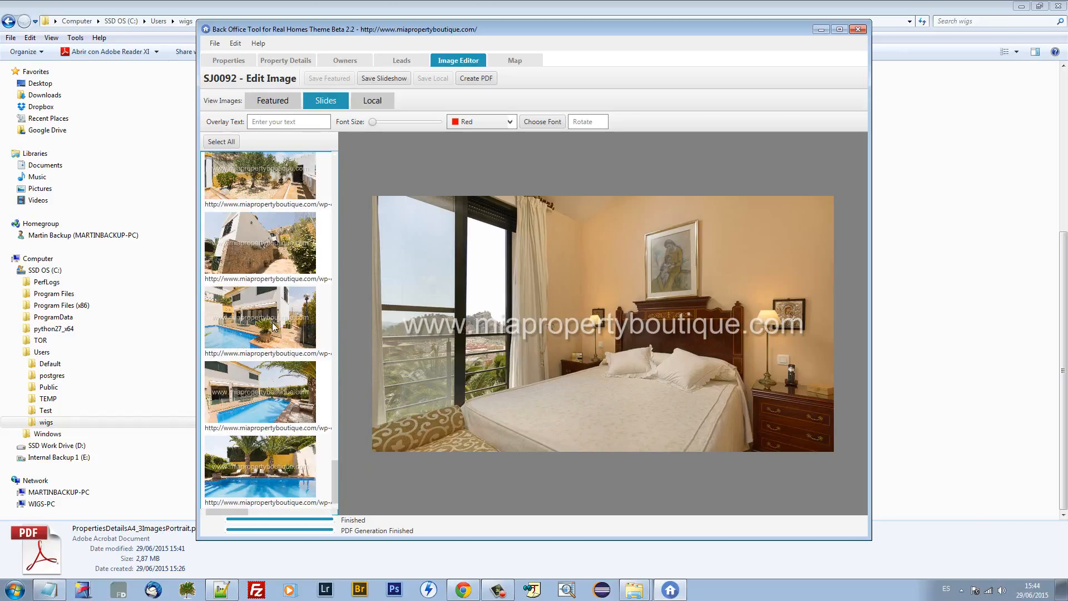
click(284, 479)
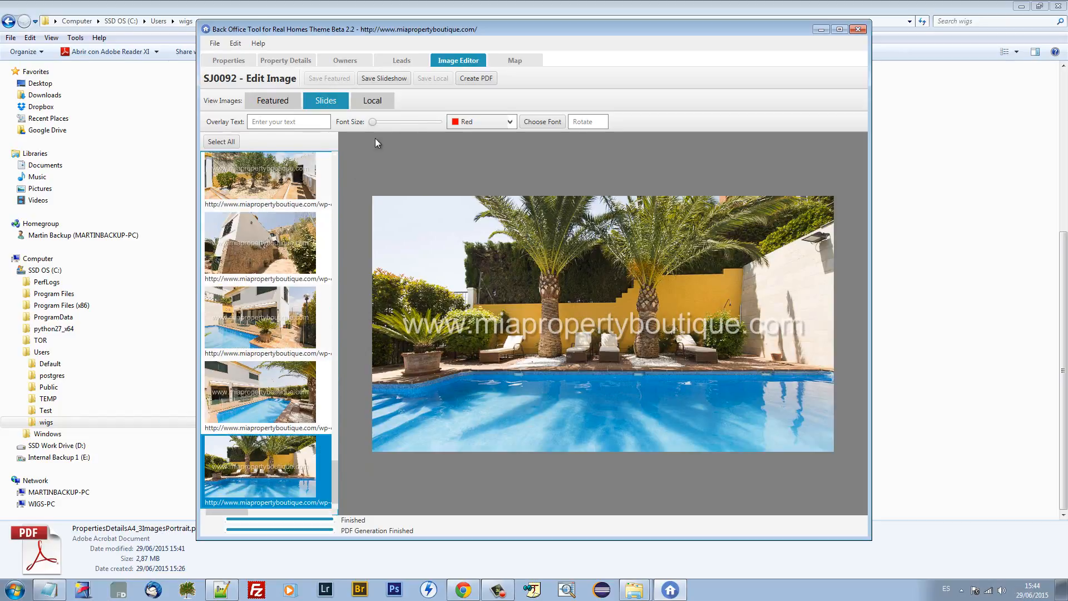
Step: Create an A4 Portrait 3 Images PDF from the selected slides, replacing PropertiesDetailsA4_3ImagesPortrait.pdf in the wigs folder
click(483, 81)
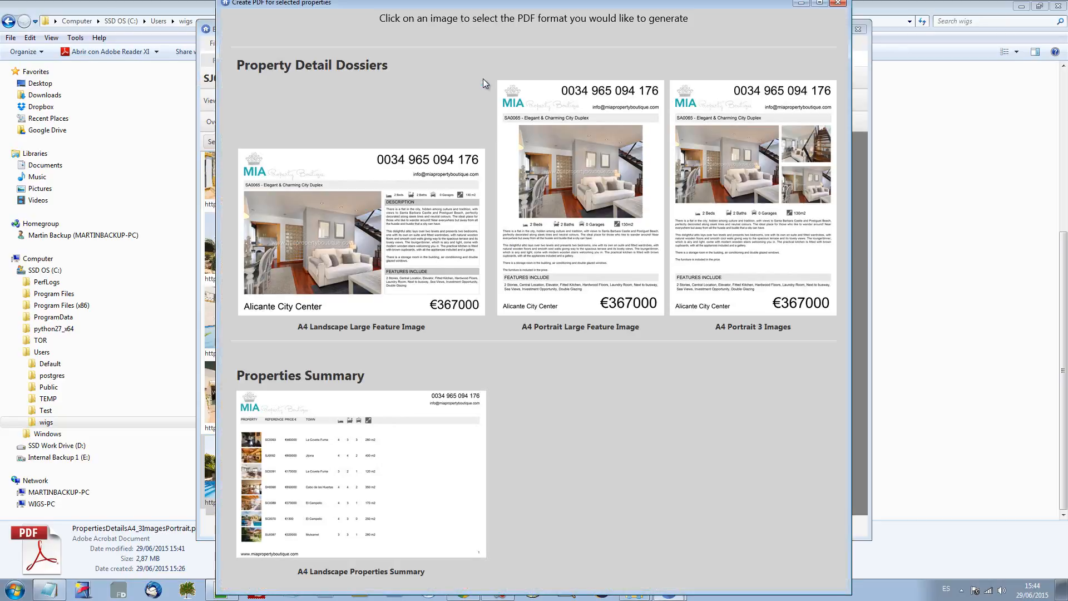
click(760, 156)
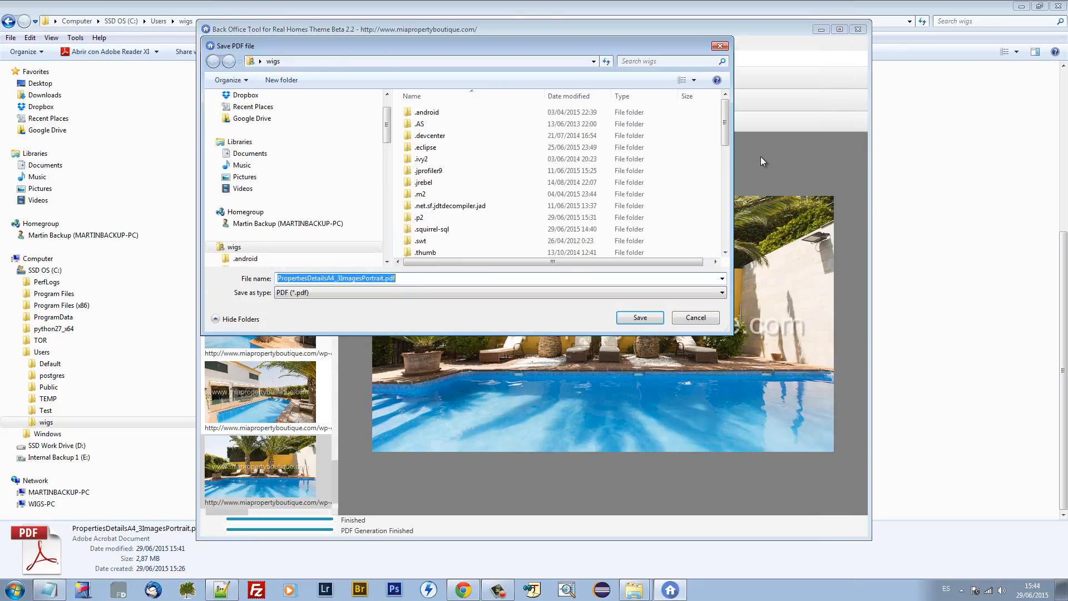
click(640, 318)
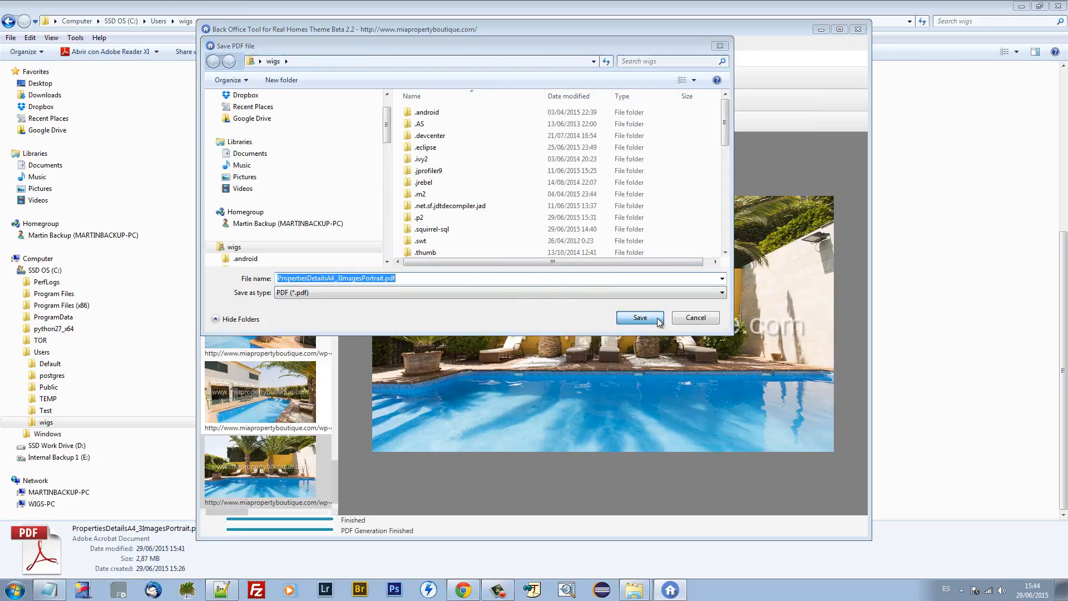
click(566, 298)
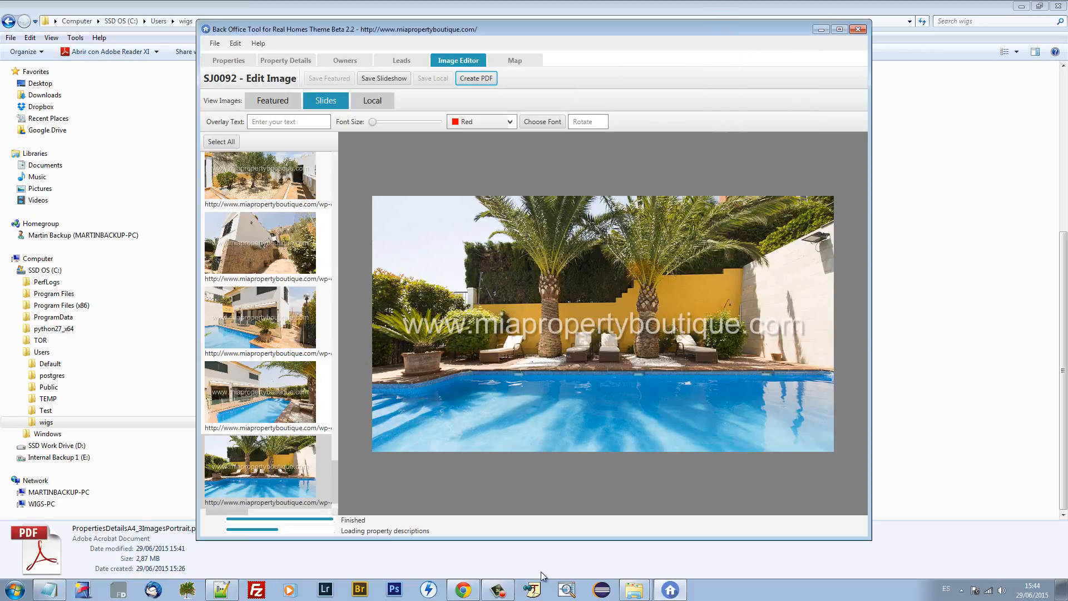
mouse_move(622, 591)
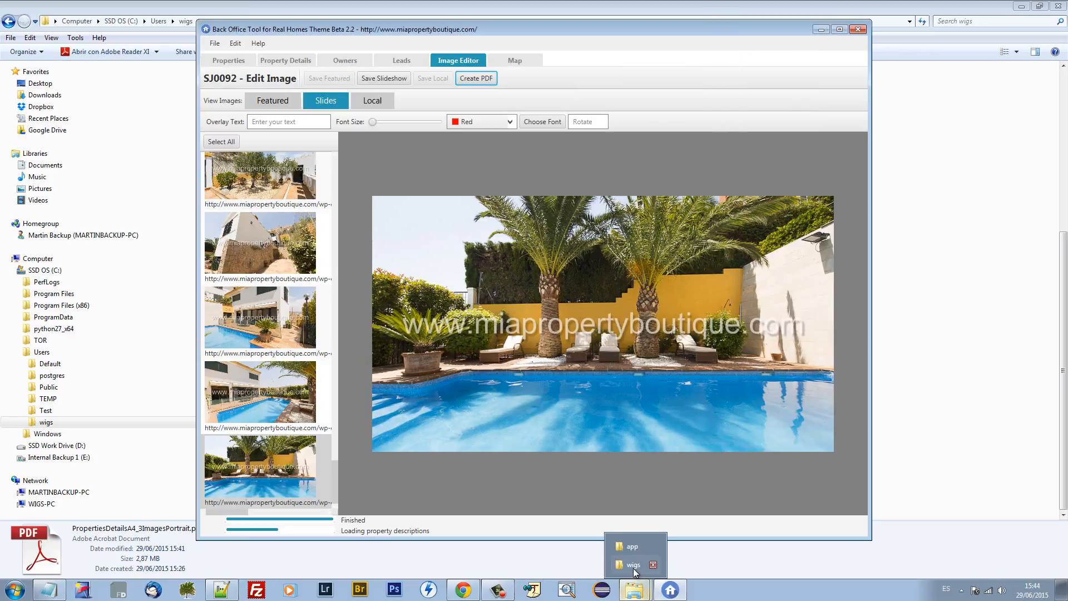
Step: Open PropertiesDetailsA4_3ImagesPortrait.pdf from the wigs folder, examine its whole page in Adobe Reader, and close it
click(635, 567)
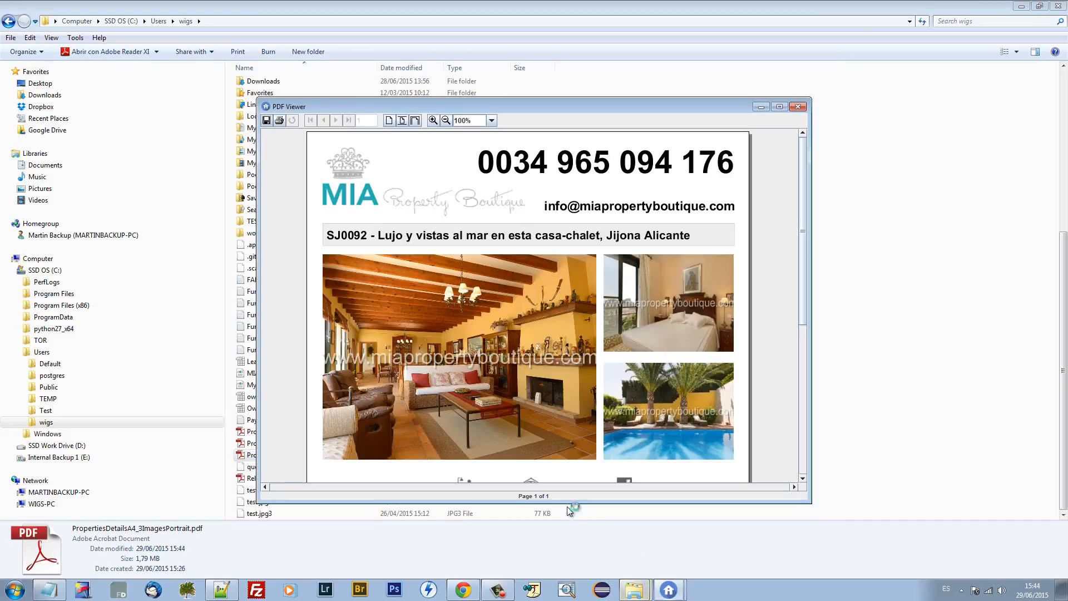
click(800, 108)
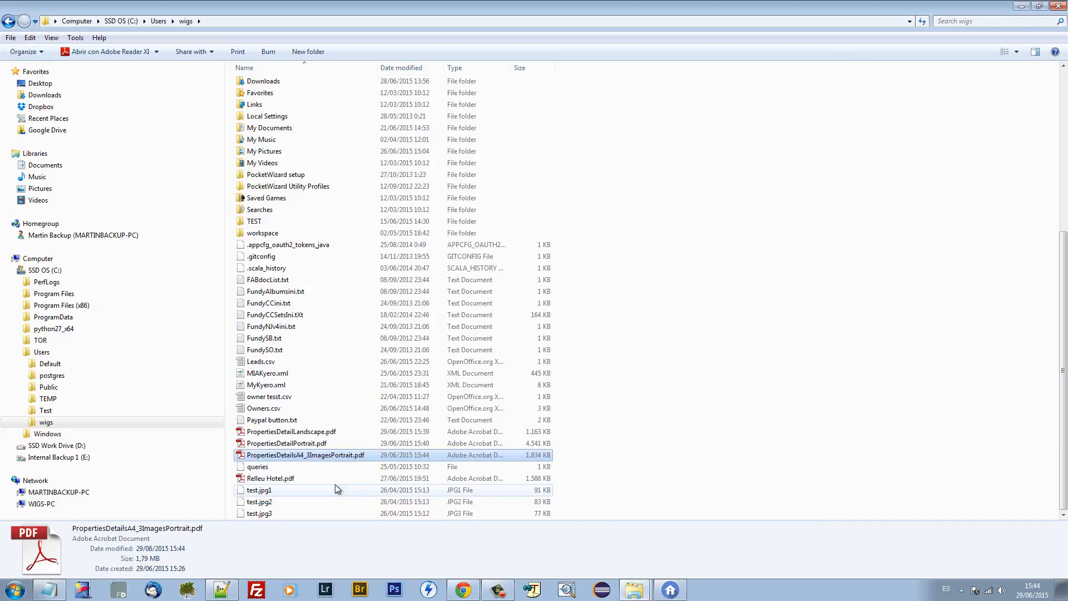
double_click(340, 450)
click(384, 34)
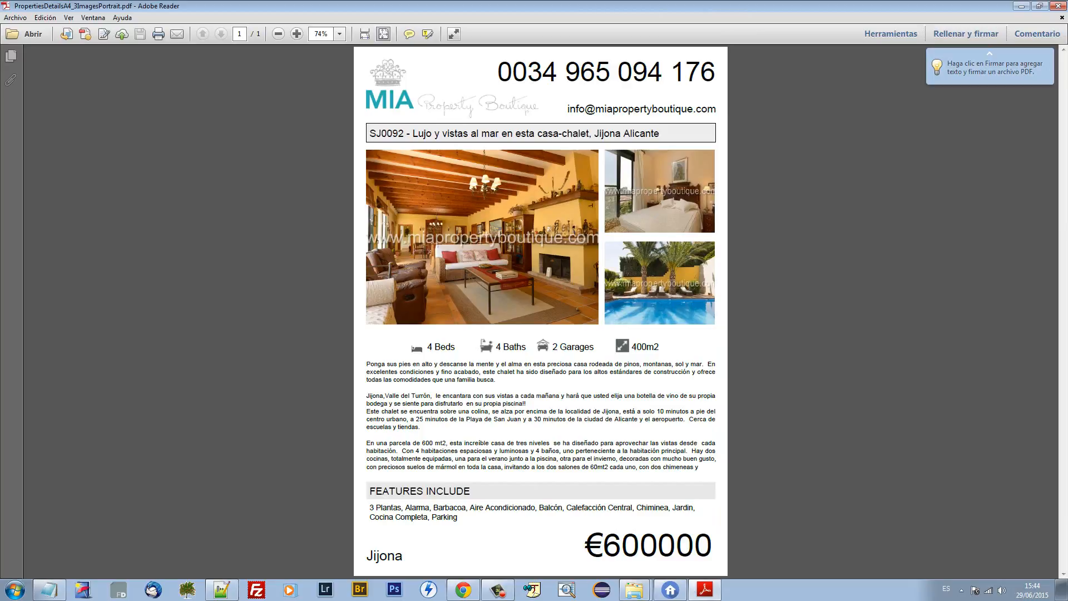
click(1057, 6)
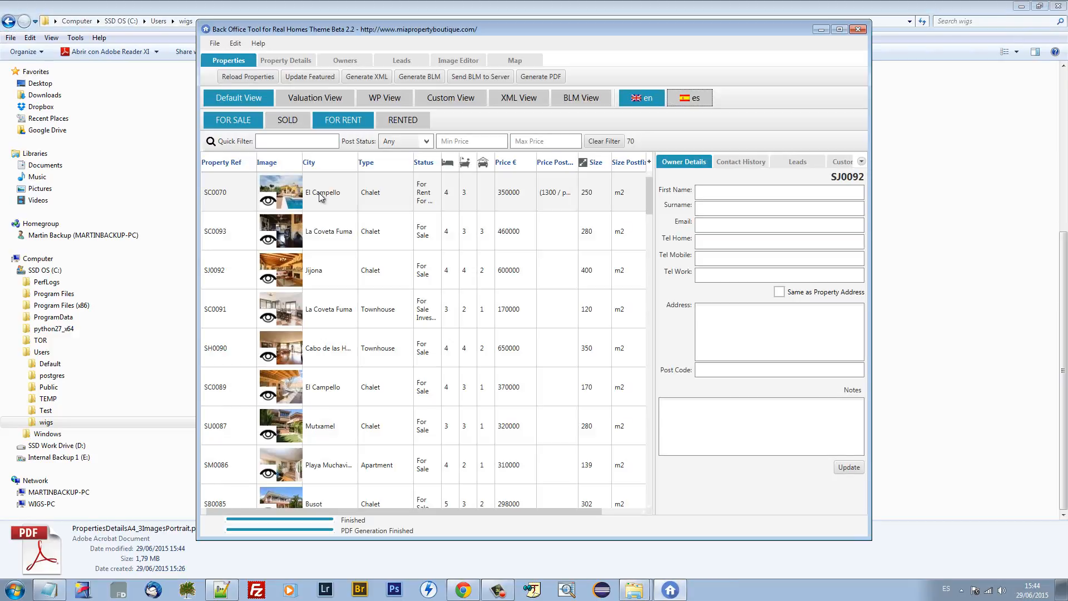
Step: Select the non-adjacent properties SC0070, SH0090 and SS0080 together in the English property list
click(337, 202)
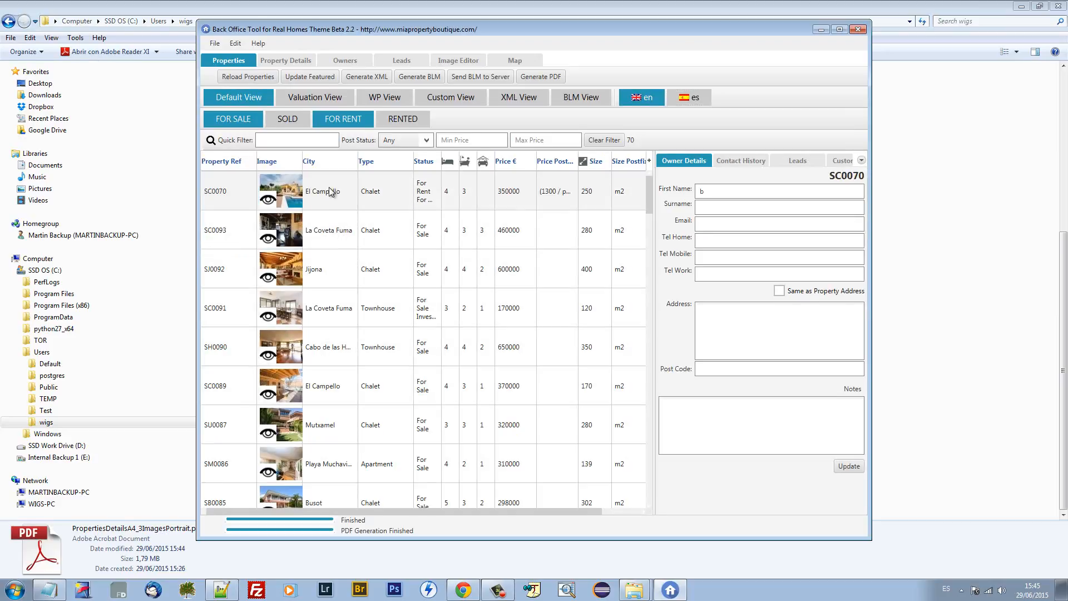
shift+click(333, 459)
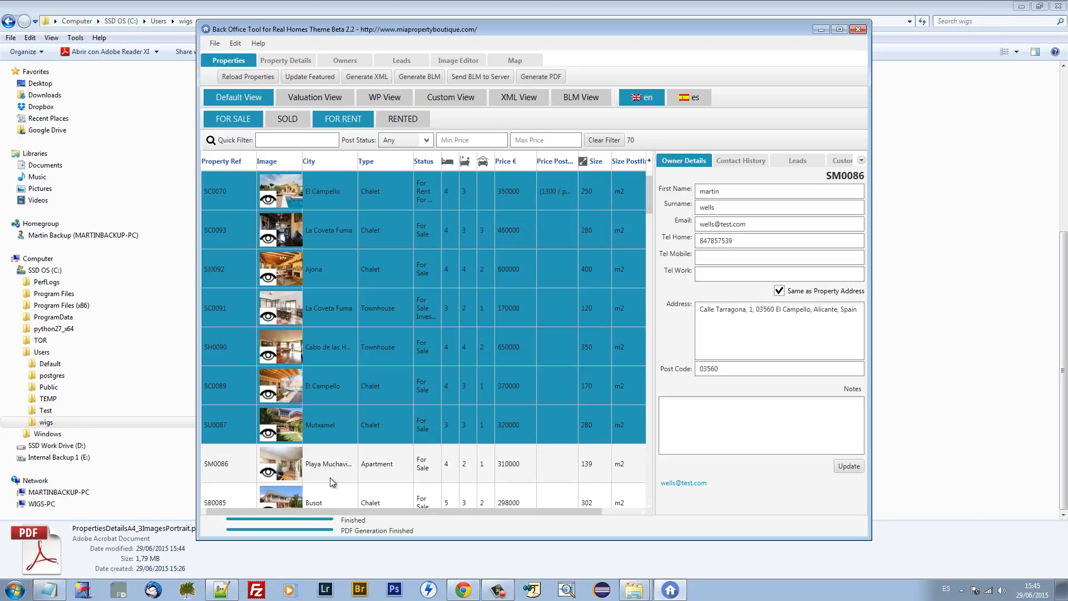
click(325, 197)
ctrl+click(340, 343)
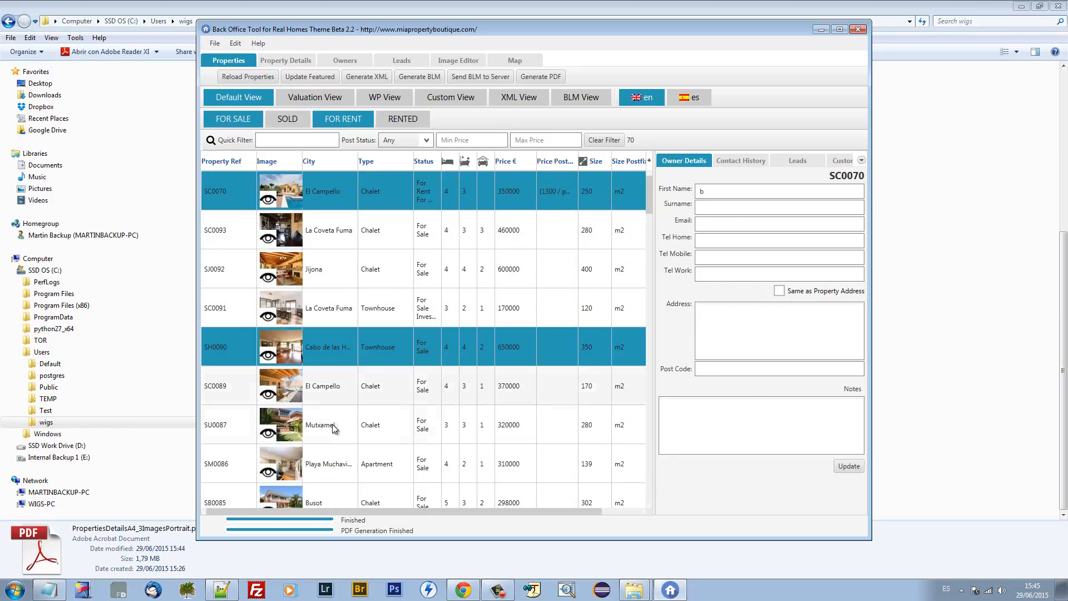
scroll(339, 469, down, 3)
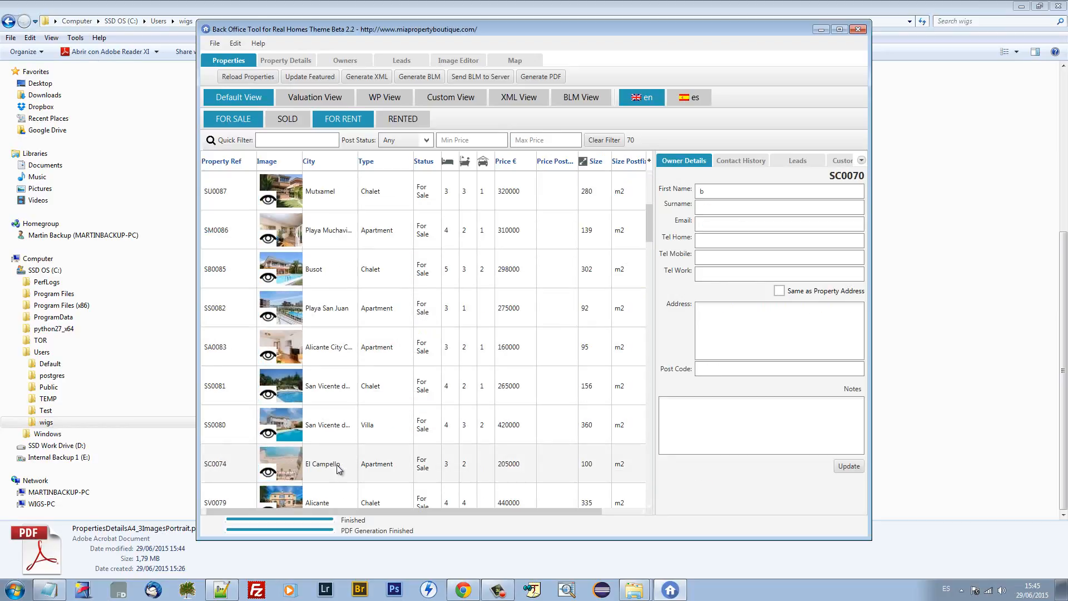
ctrl+click(335, 434)
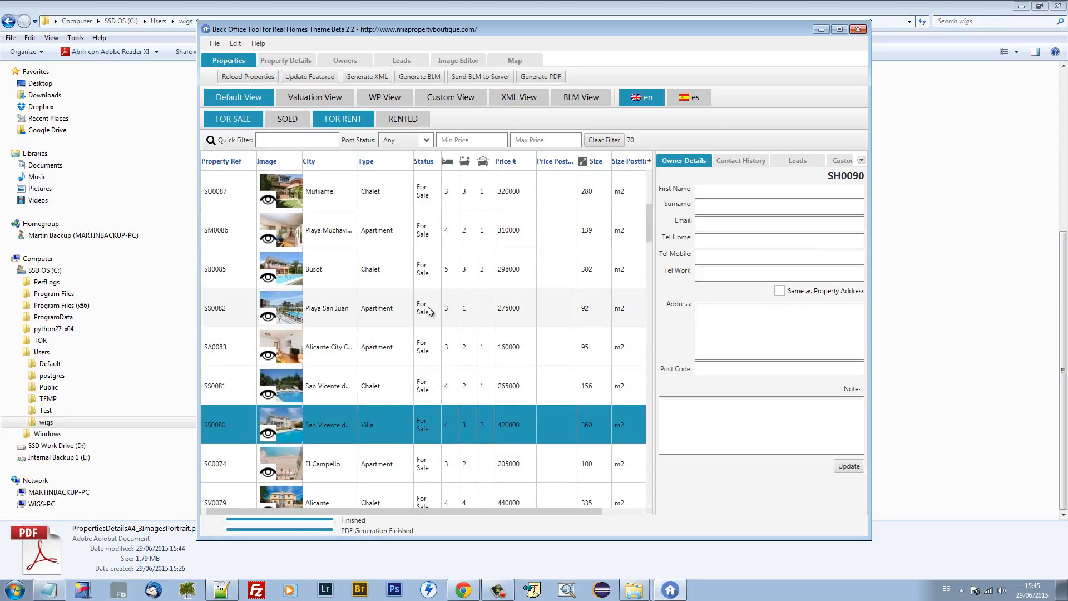
Step: Generate an A4 Portrait Large Feature Image PDF for the selected properties, replacing PropertiesDetailPortrait.pdf in the wigs folder, and dismiss the preview
scroll(335, 390, up, 3)
click(544, 76)
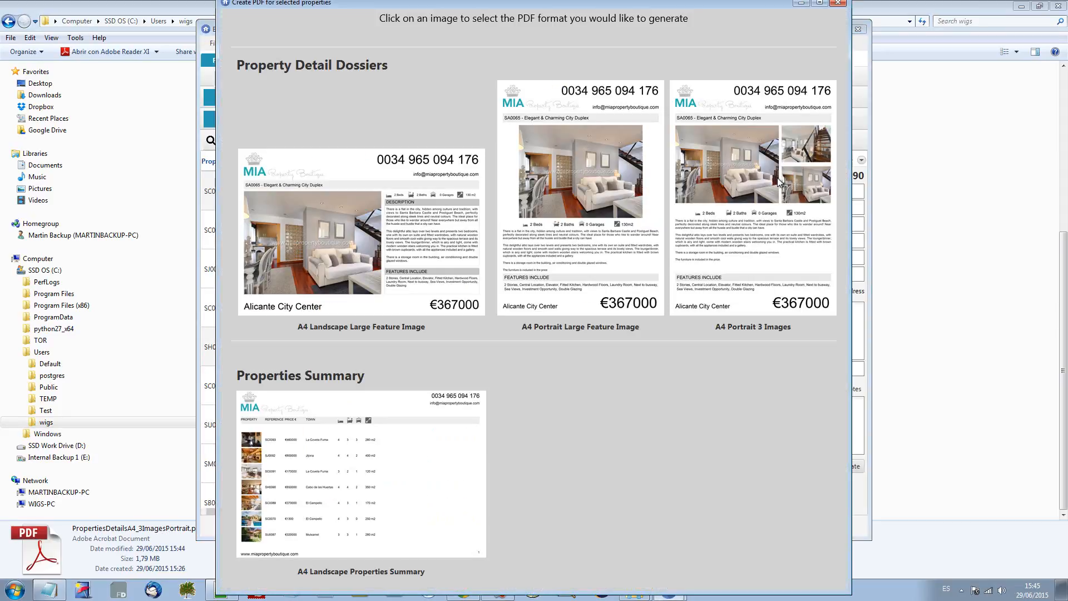
click(564, 169)
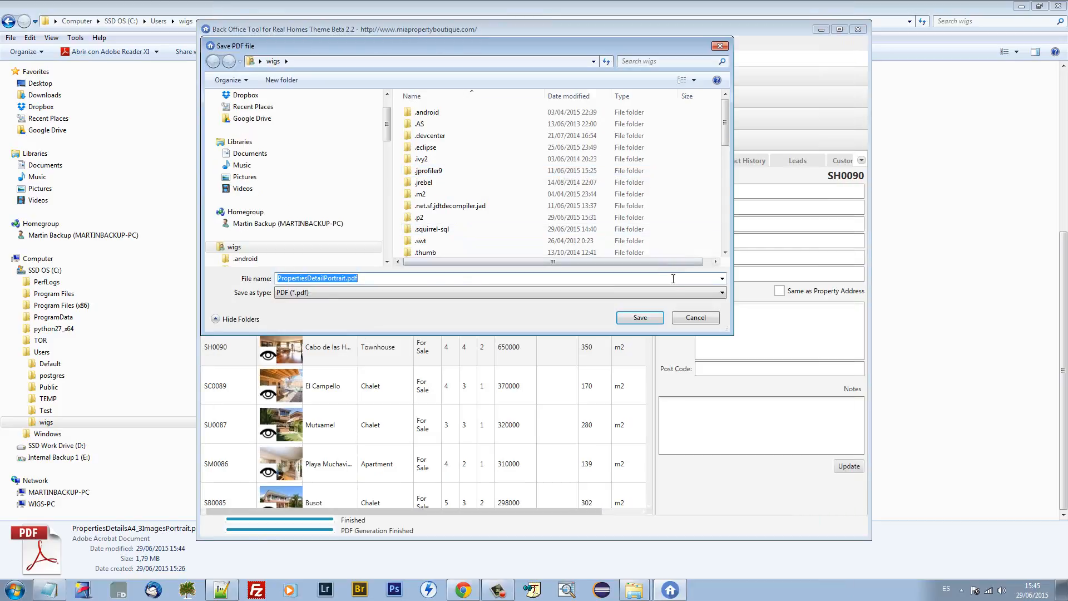
click(652, 321)
click(564, 299)
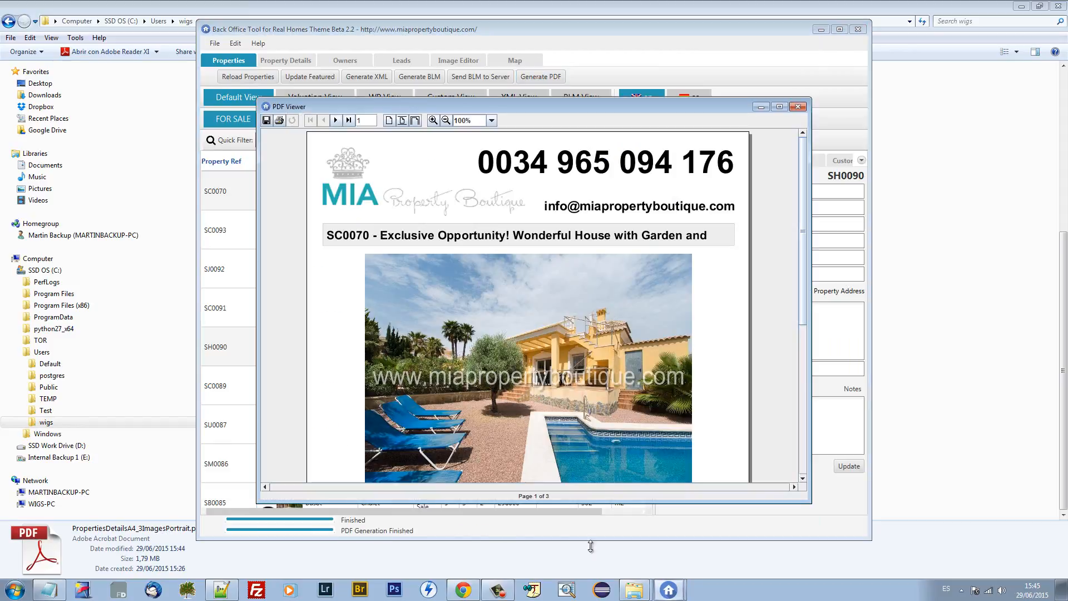
click(799, 108)
Step: Open PropertiesDetailPortrait.pdf from the wigs folder, page through each property's full-page sheet in Adobe Reader, and close it
mouse_move(635, 590)
click(639, 563)
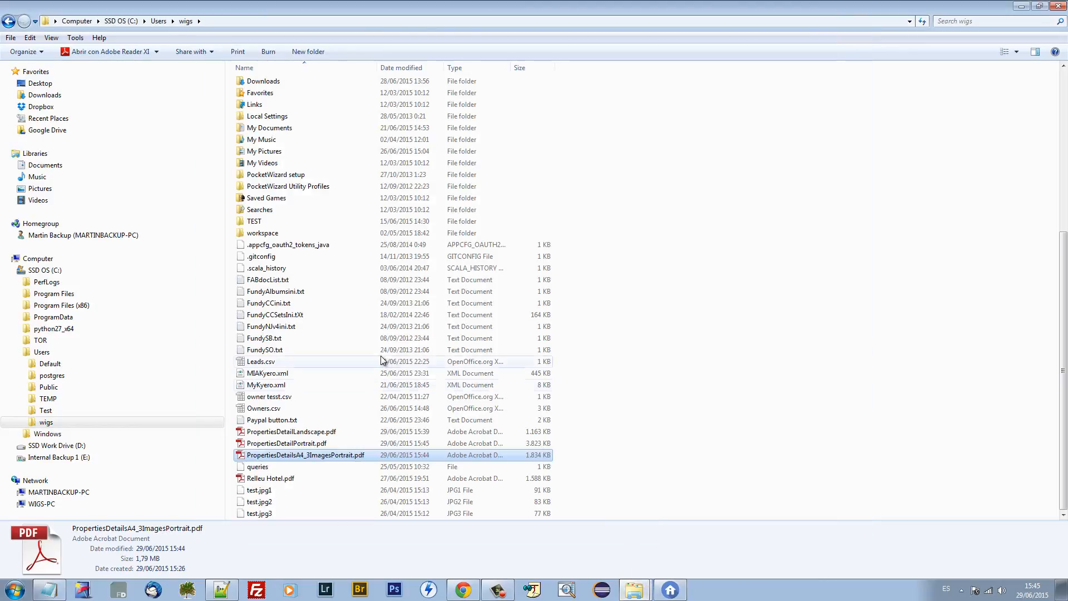
double_click(318, 456)
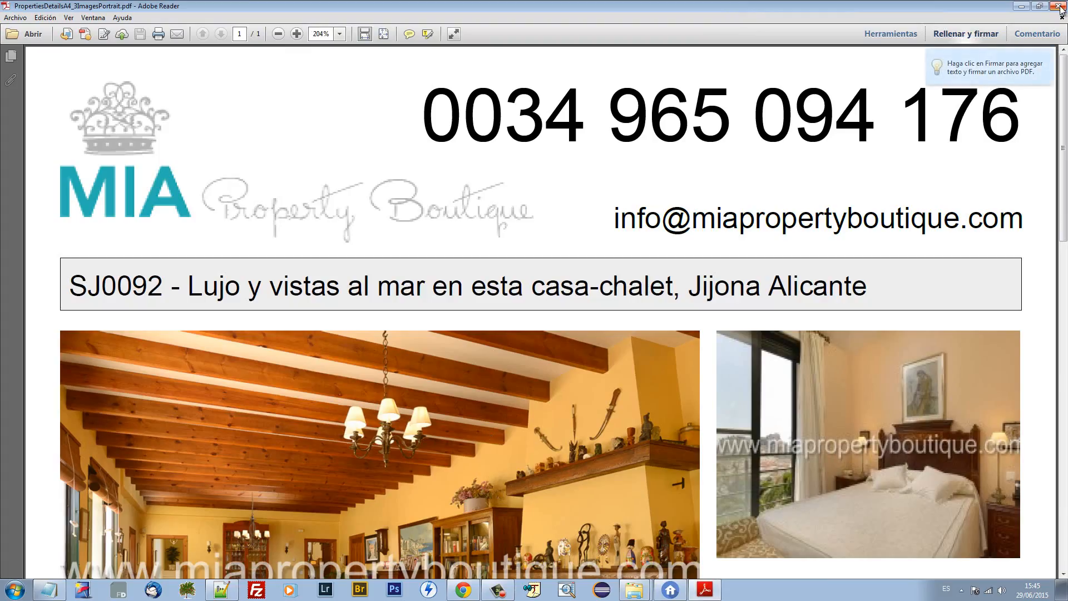
click(1059, 7)
double_click(303, 439)
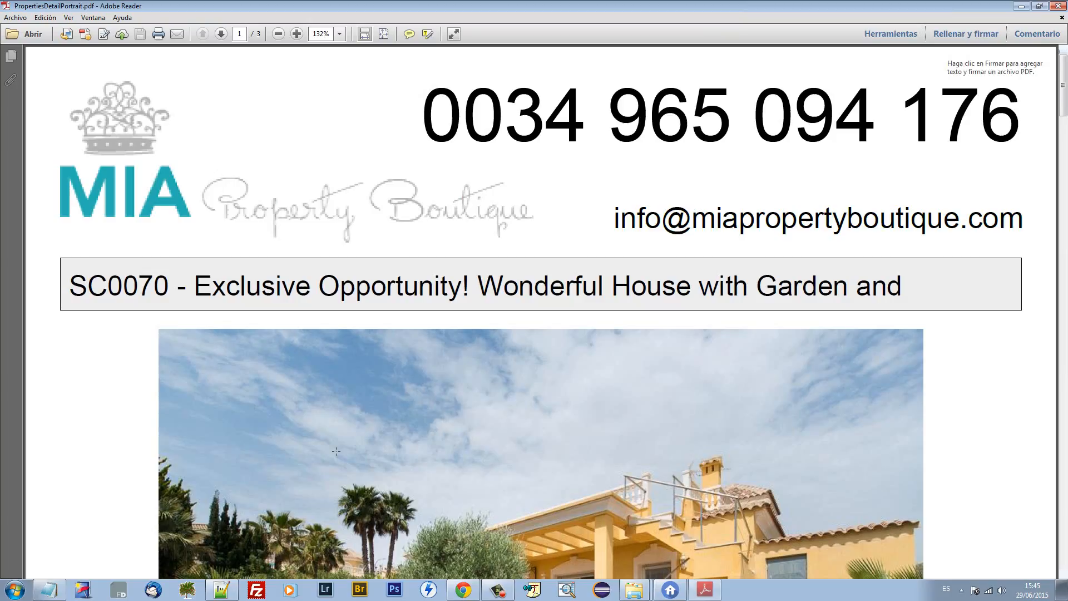
click(384, 34)
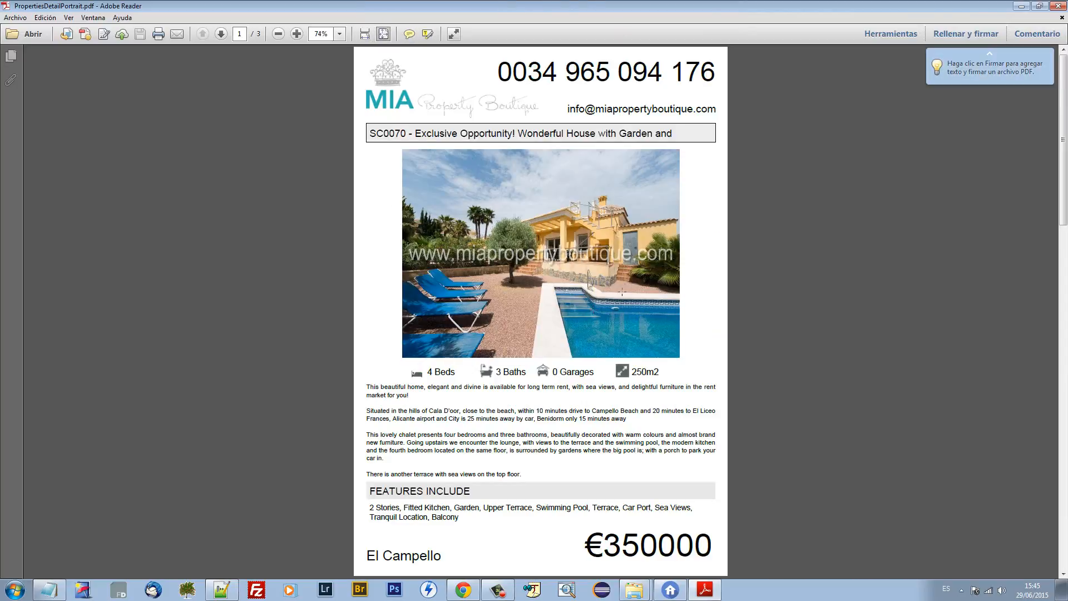
scroll(590, 284, down, 2)
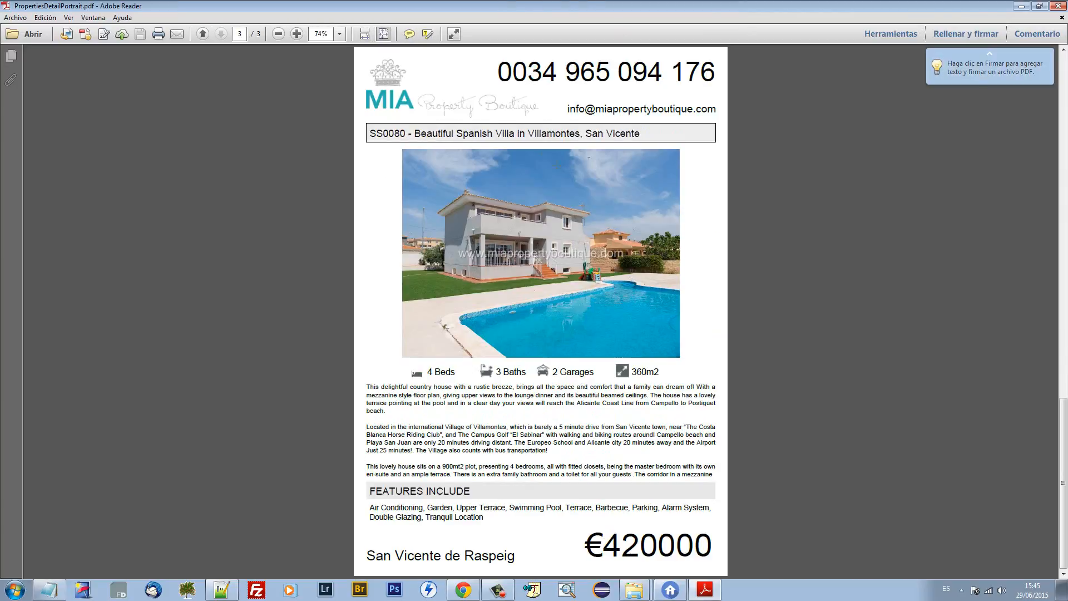
scroll(682, 219, up, 2)
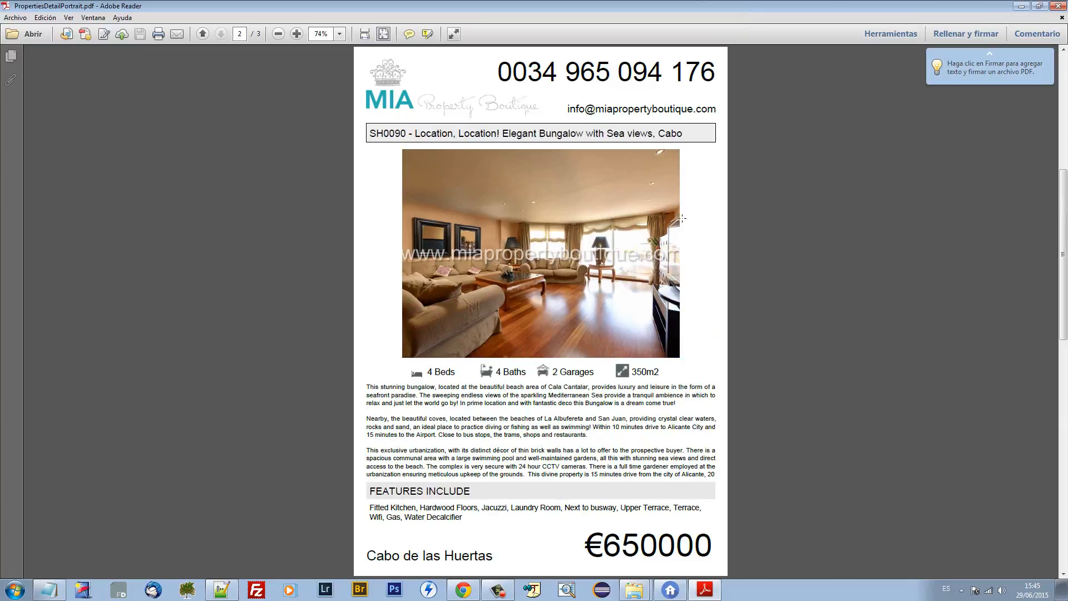
scroll(683, 218, down, 2)
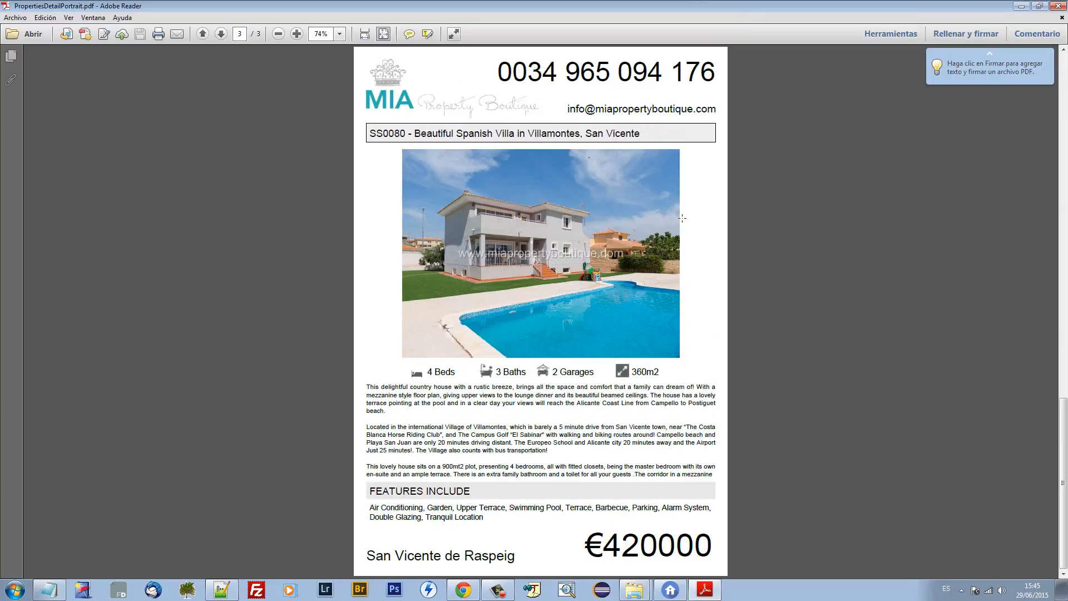
scroll(683, 218, up, 2)
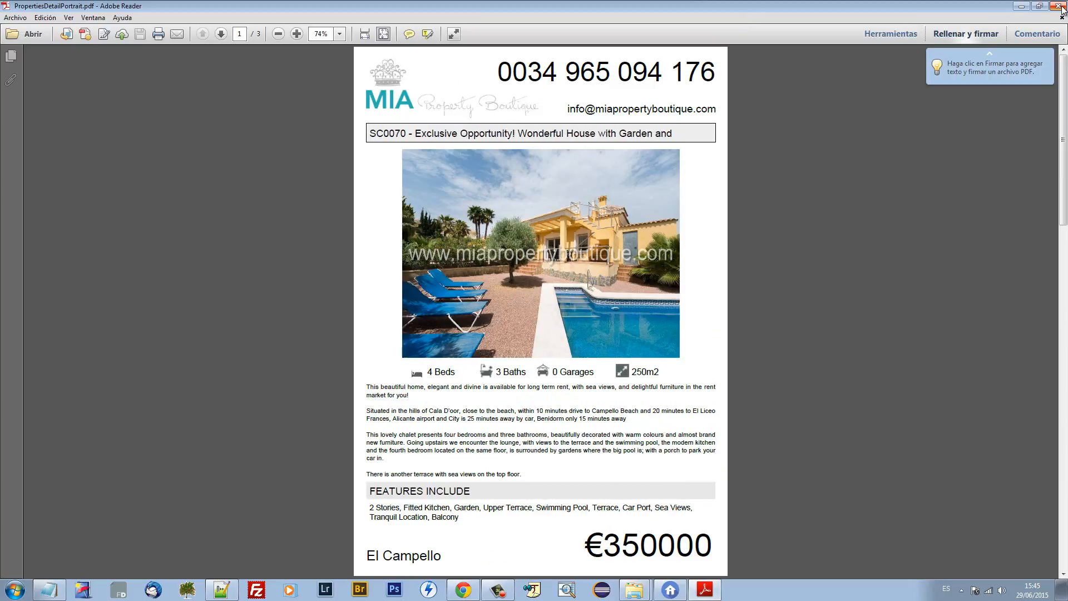
click(1053, 6)
Step: Include the Spanish listings in the Back Office Tool's property list and select both the English and Spanish listings of SC0070
click(670, 590)
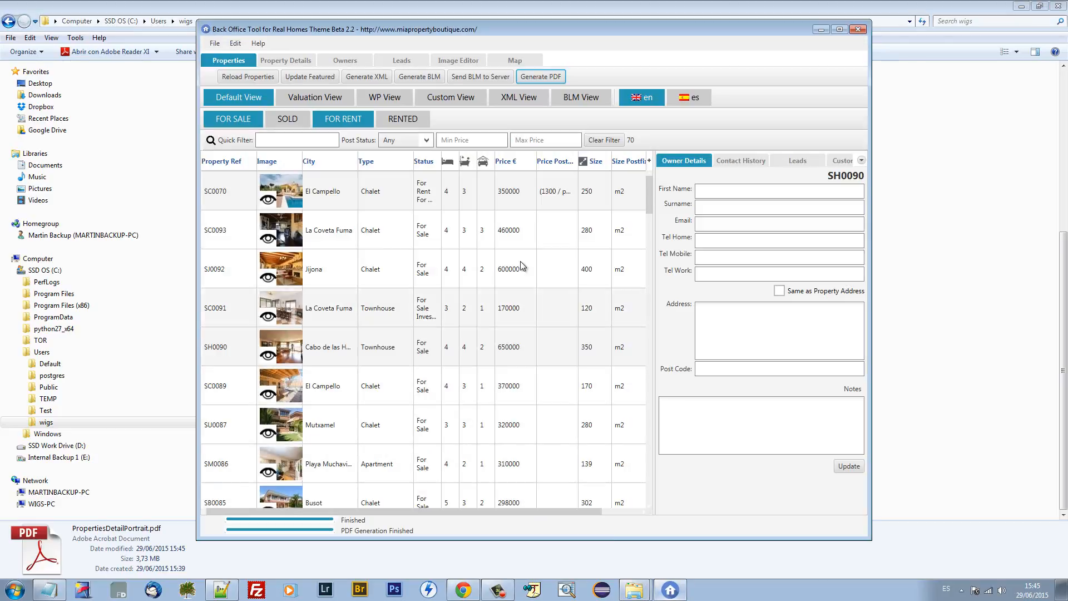
click(690, 97)
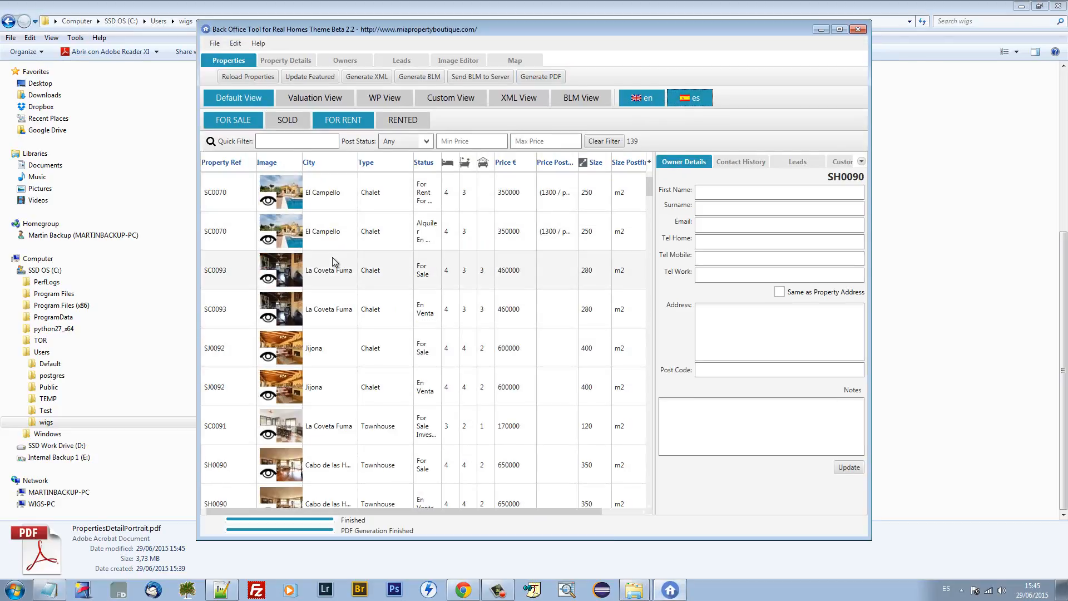
click(325, 211)
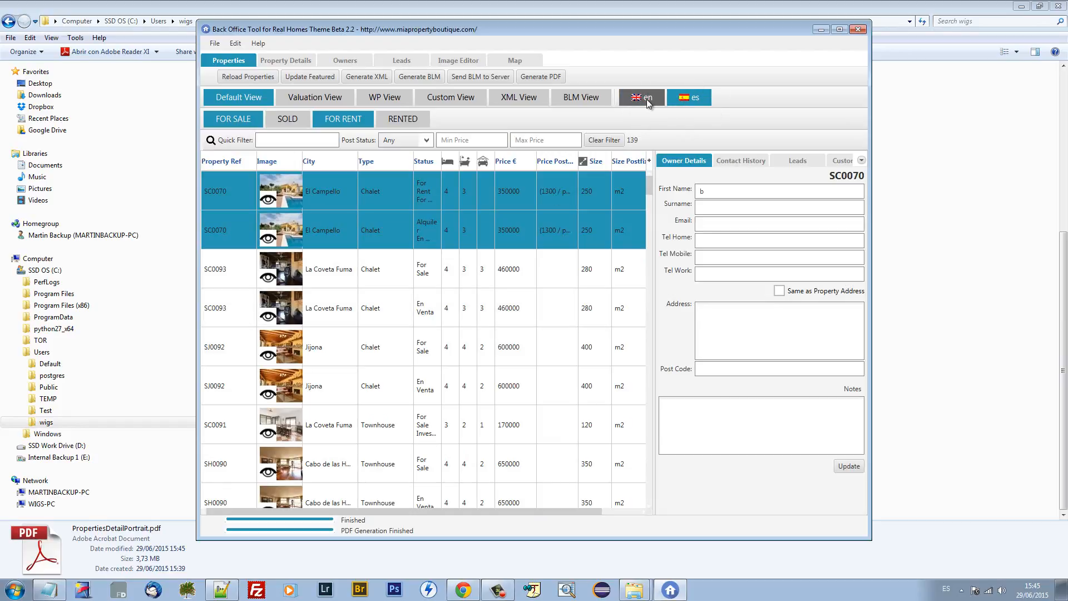
Step: Generate an A4 Landscape Large Feature Image PDF for both SC0070 listings, replacing PropertiesDetailLandscape.pdf in the wigs folder
click(541, 76)
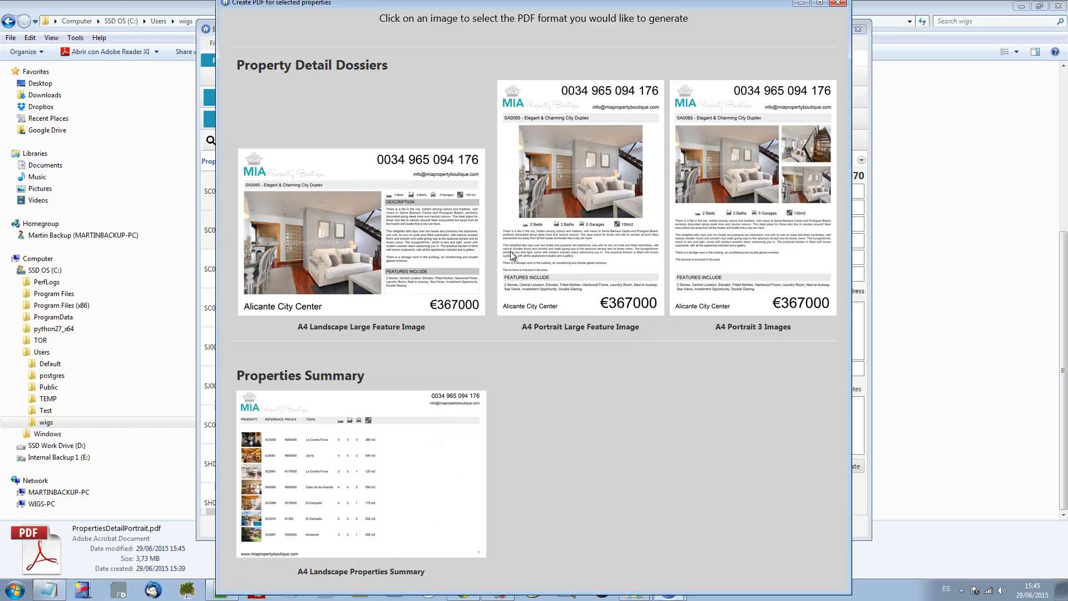
click(369, 236)
click(639, 319)
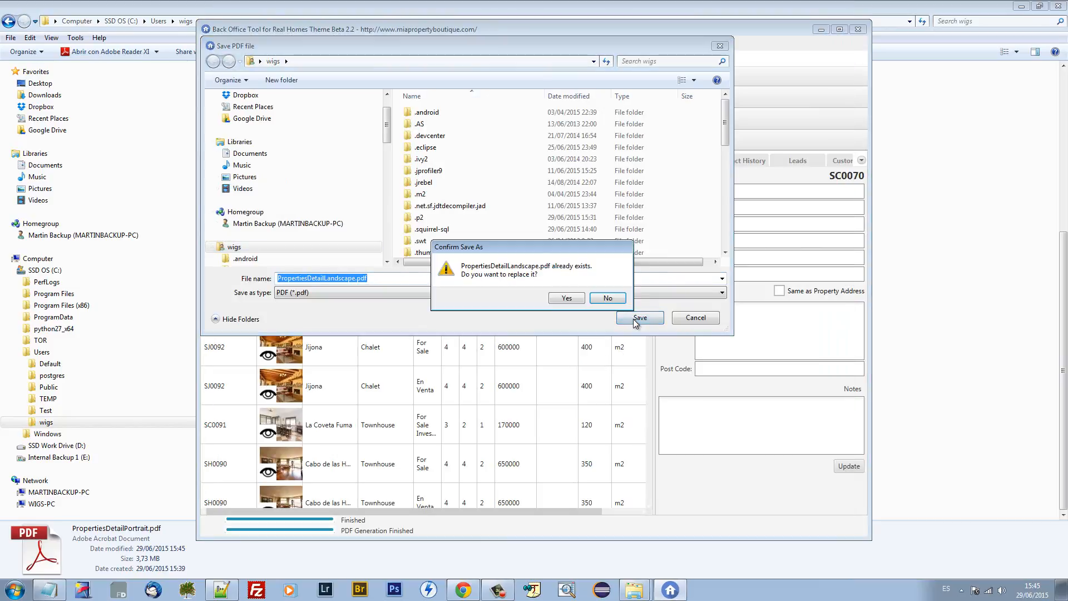
click(567, 299)
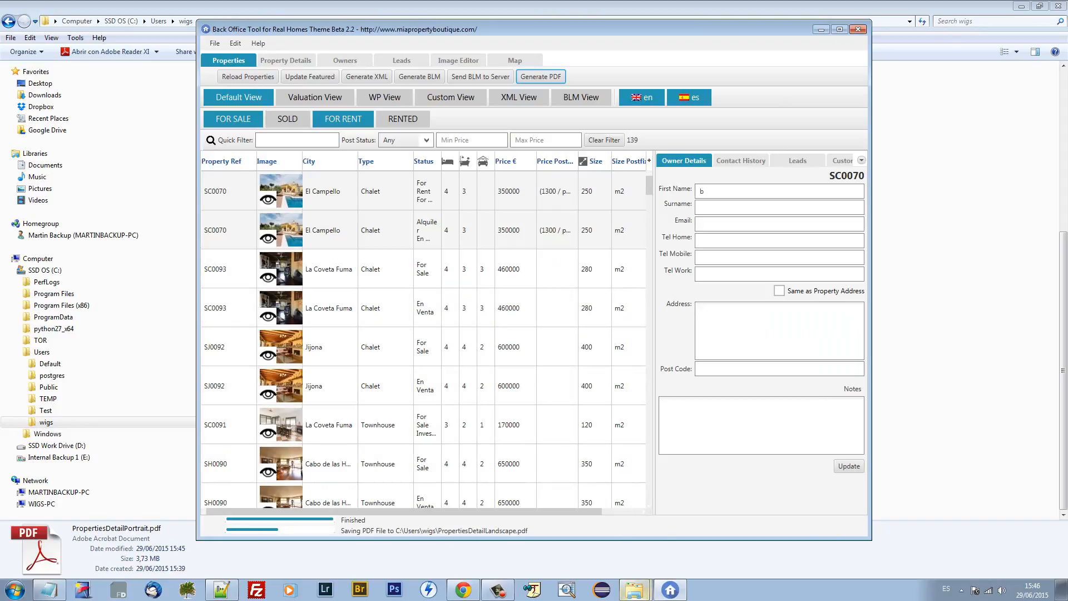
Step: Open PropertiesDetailLandscape.pdf from the wigs folder, examine the SC0070 sheets in Adobe Reader, and close it
click(635, 591)
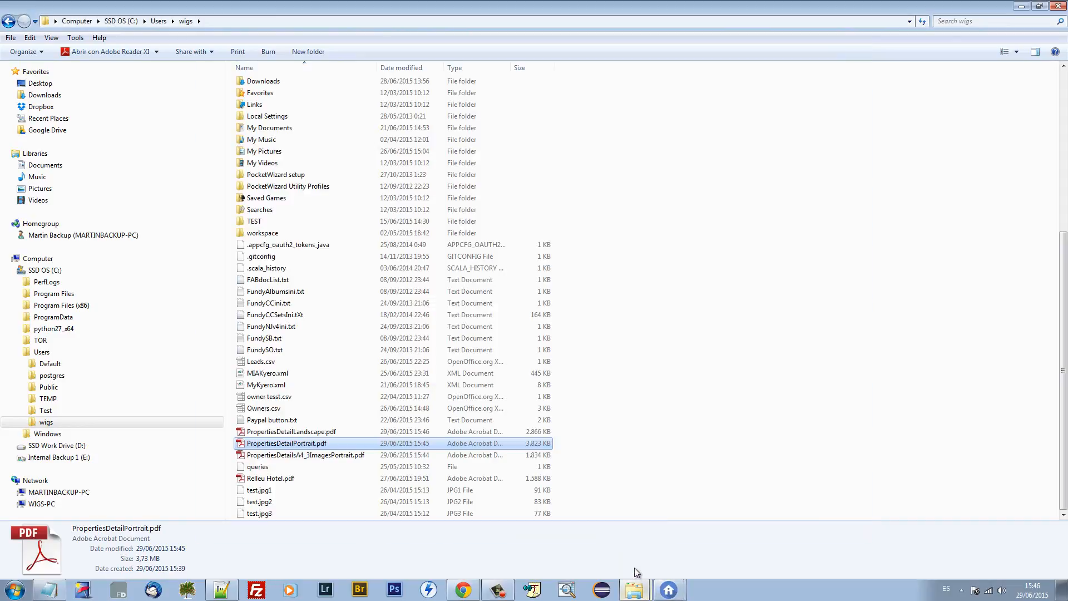
click(294, 432)
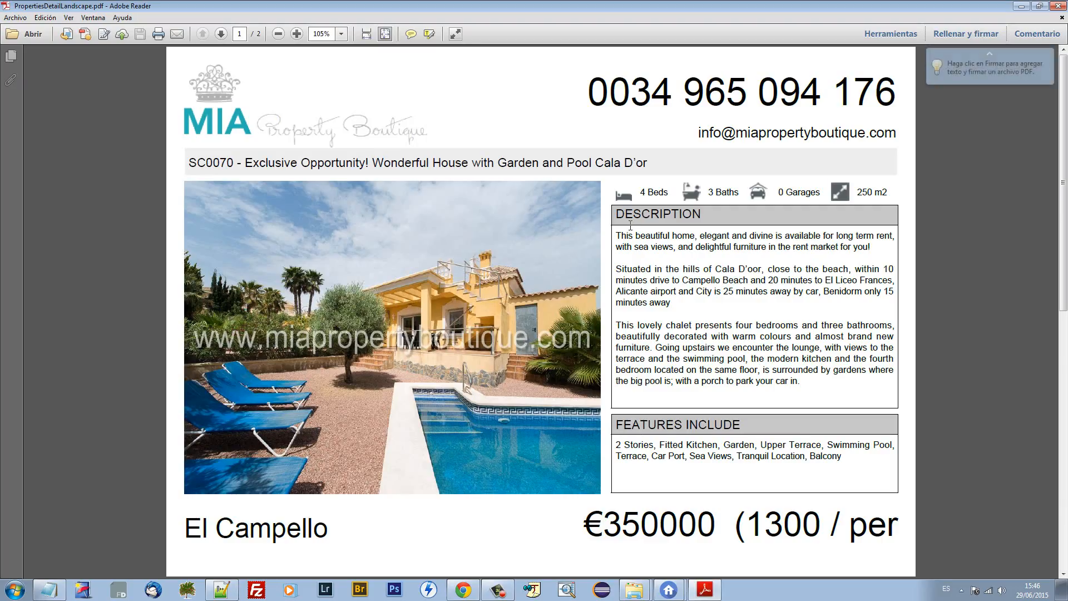
scroll(702, 362, up, 5)
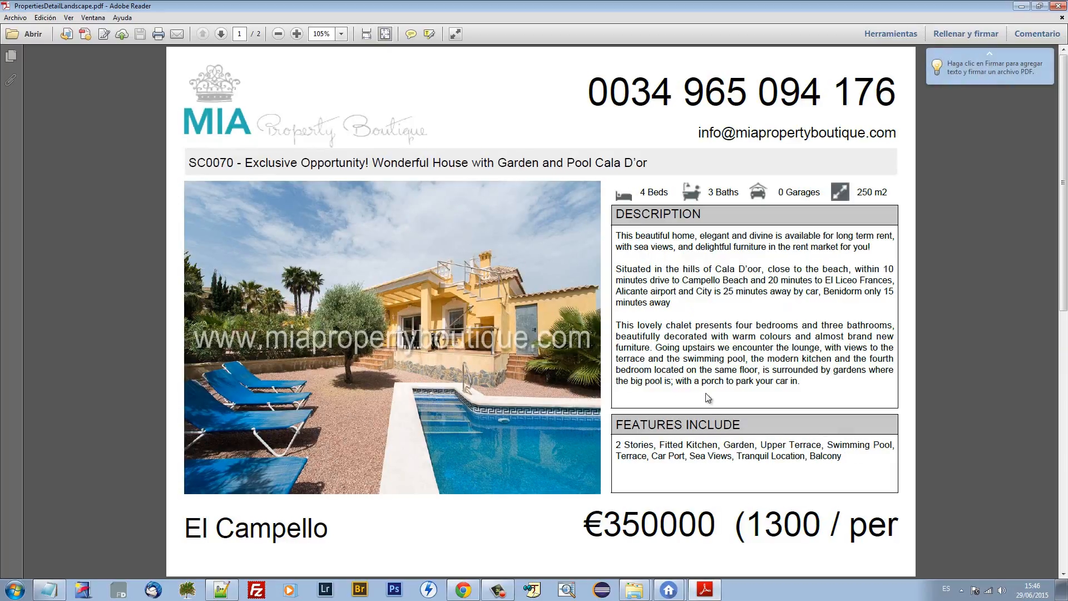
click(1057, 7)
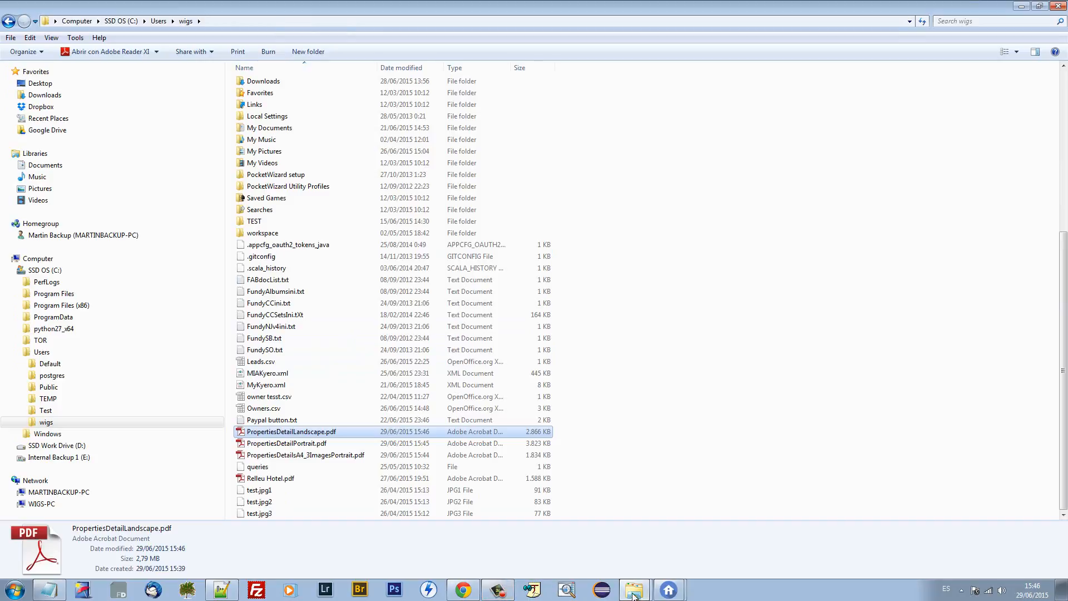
Step: Bring up the Back Office Tool's PDF Viewer window that is still open and close it
click(669, 590)
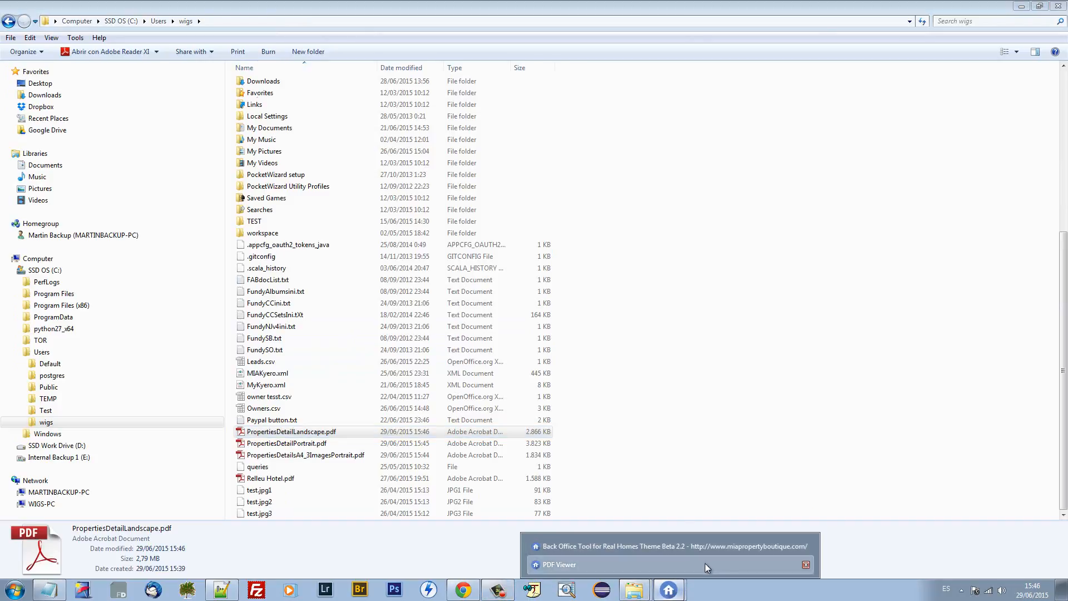
click(706, 564)
click(802, 111)
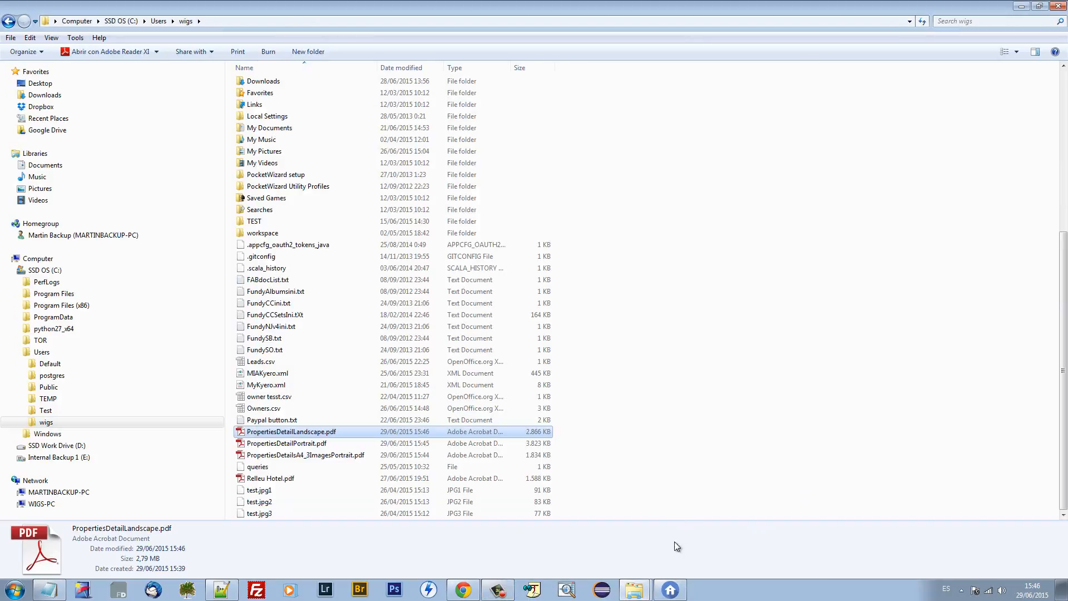
Step: Return to the Back Office Tool and select both the For Sale and En Venta listings of SJ0092
click(682, 590)
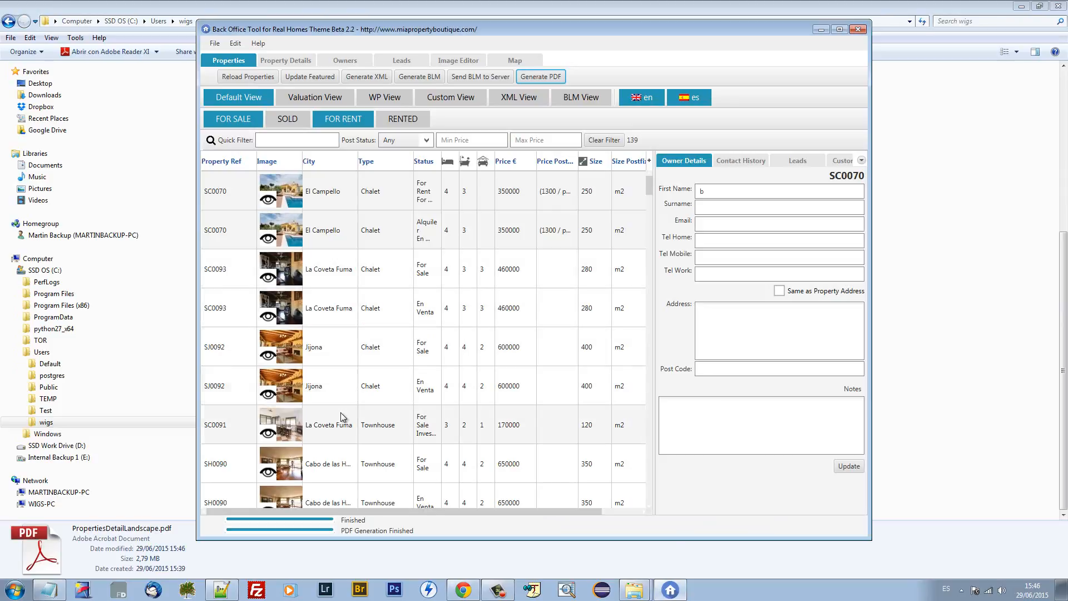
scroll(341, 416, down, 4)
scroll(341, 416, up, 4)
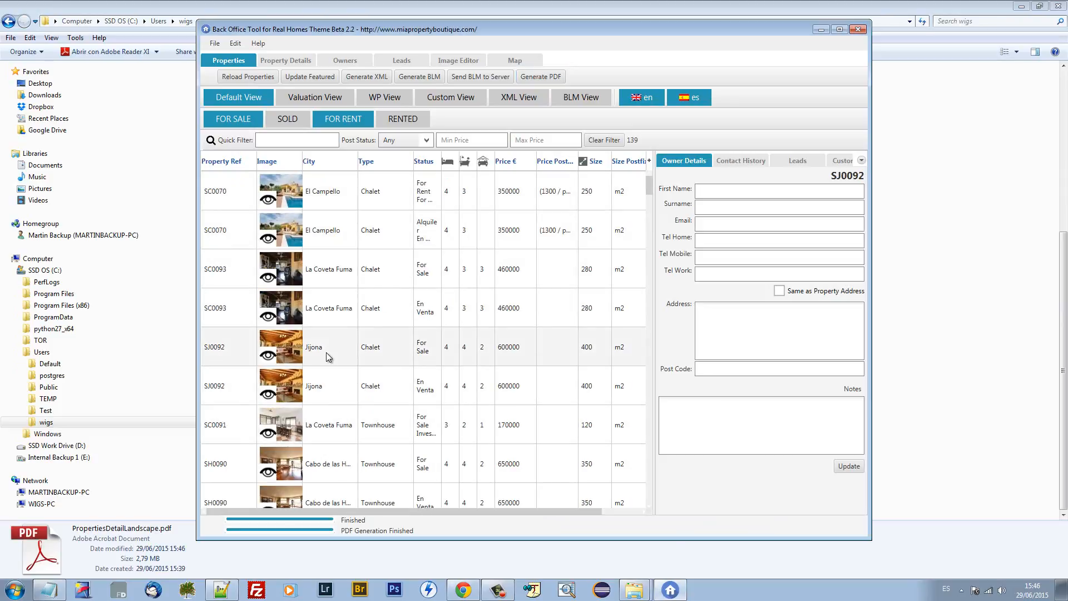
click(336, 352)
ctrl+click(336, 389)
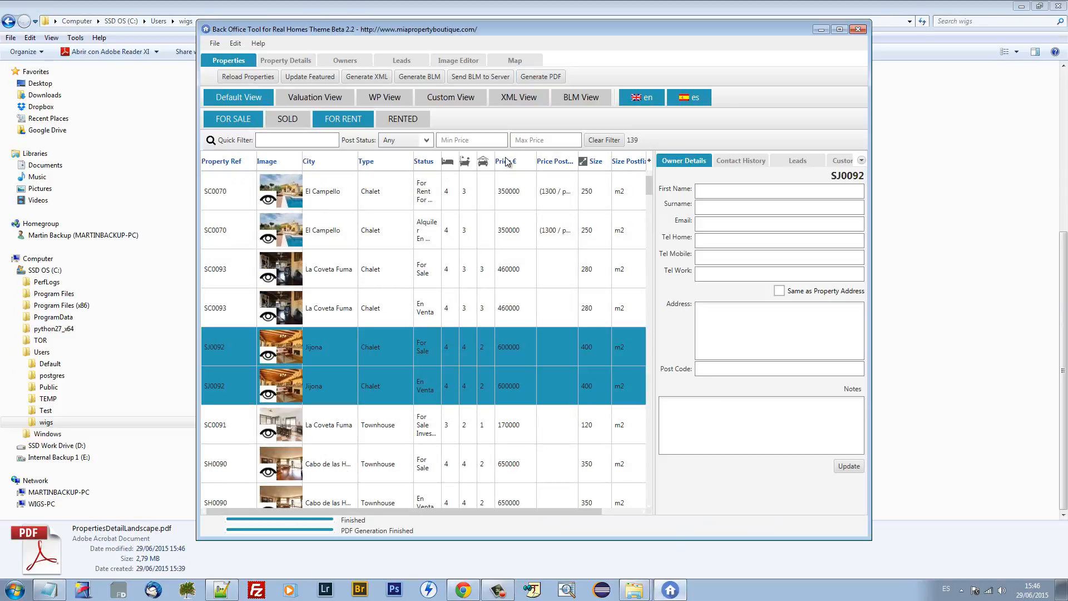
Step: Generate an A4 Landscape Large Feature Image PDF for both SJ0092 listings, replacing PropertiesDetailLandscape.pdf, and close its preview after viewing it
click(540, 77)
click(305, 233)
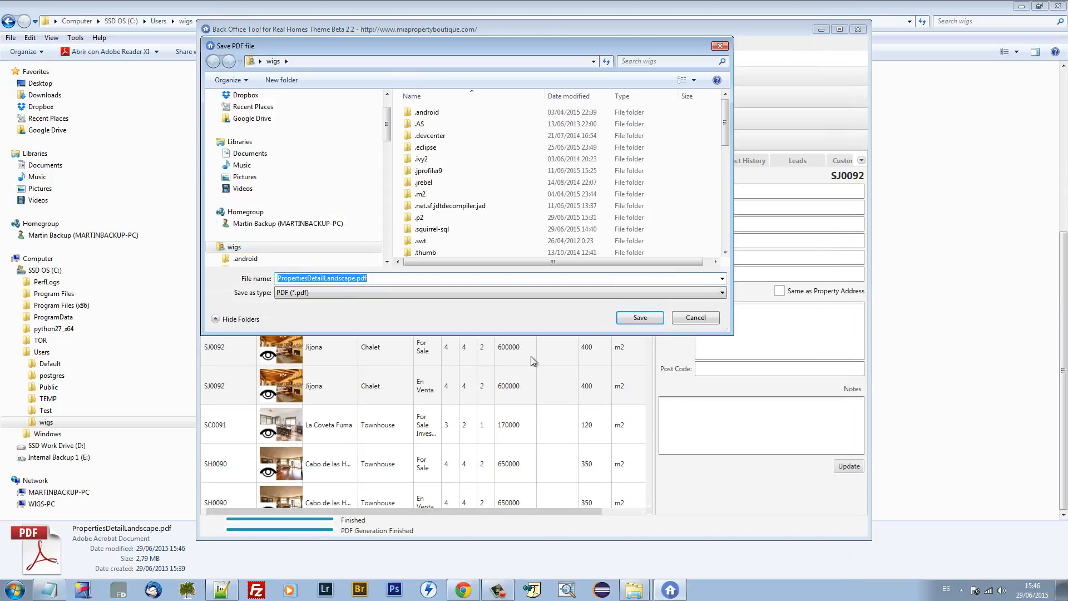
click(640, 317)
click(571, 299)
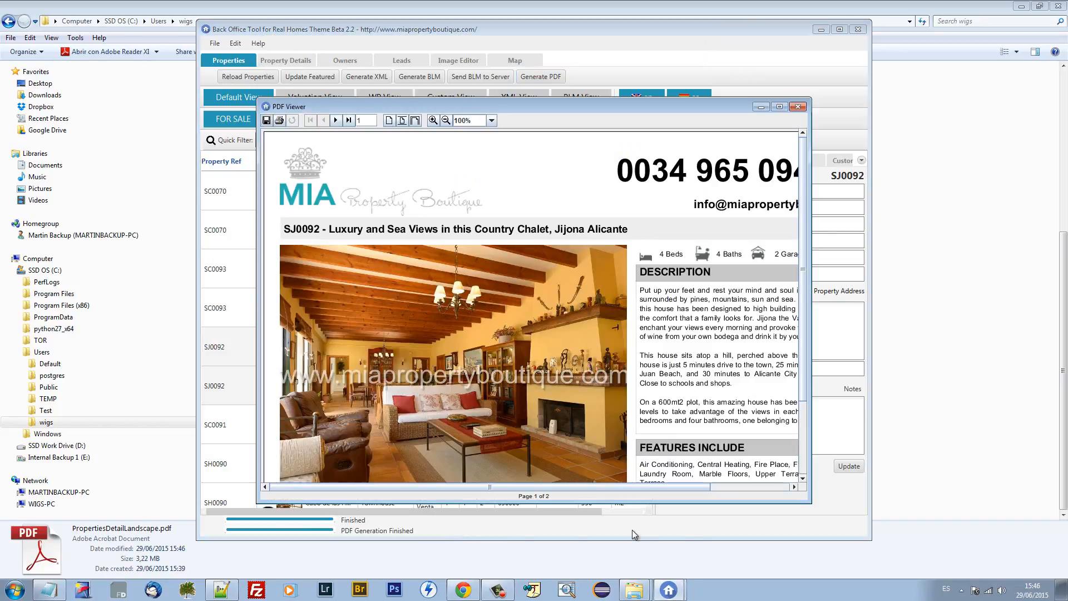
scroll(752, 301, down, 2)
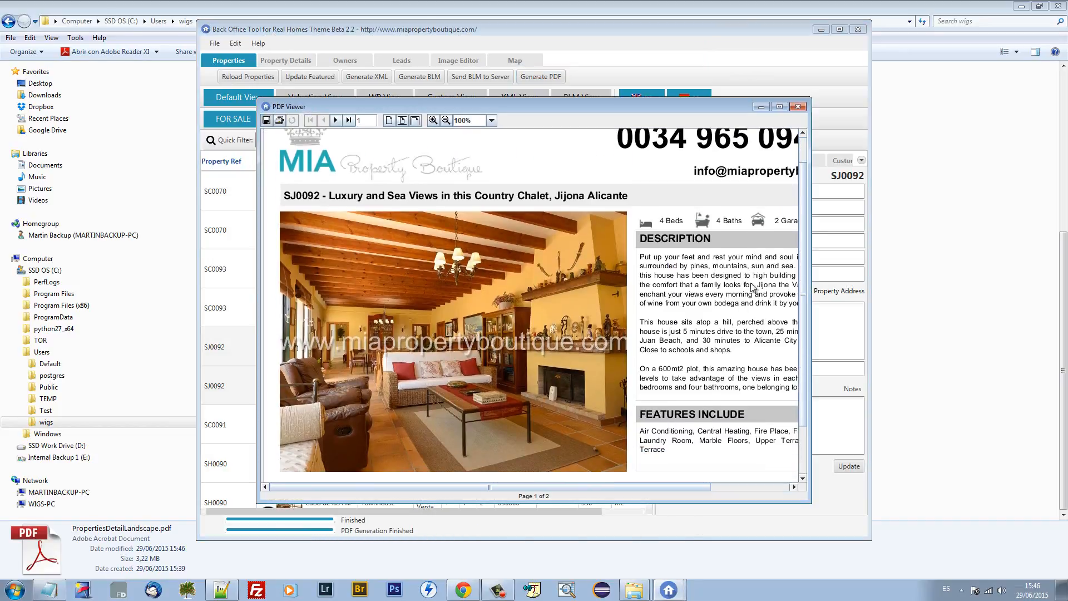
click(799, 107)
Step: Open PropertiesDetailLandscape.pdf from the wigs folder, compare the English and Spanish SJ0092 sheets in Adobe Reader, and close it
click(633, 589)
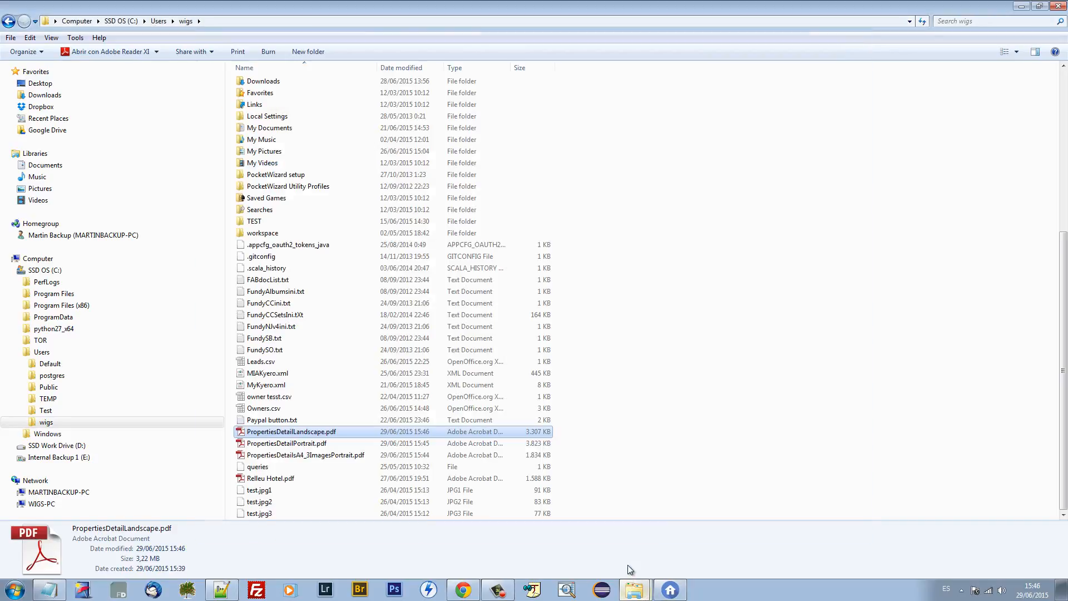
double_click(307, 434)
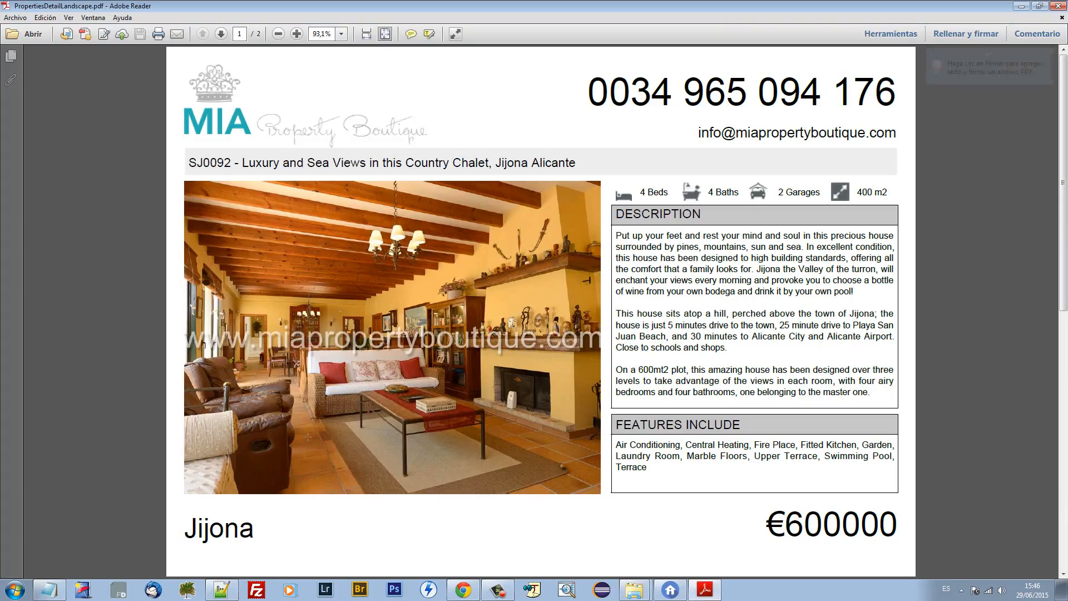
scroll(829, 202, down, 3)
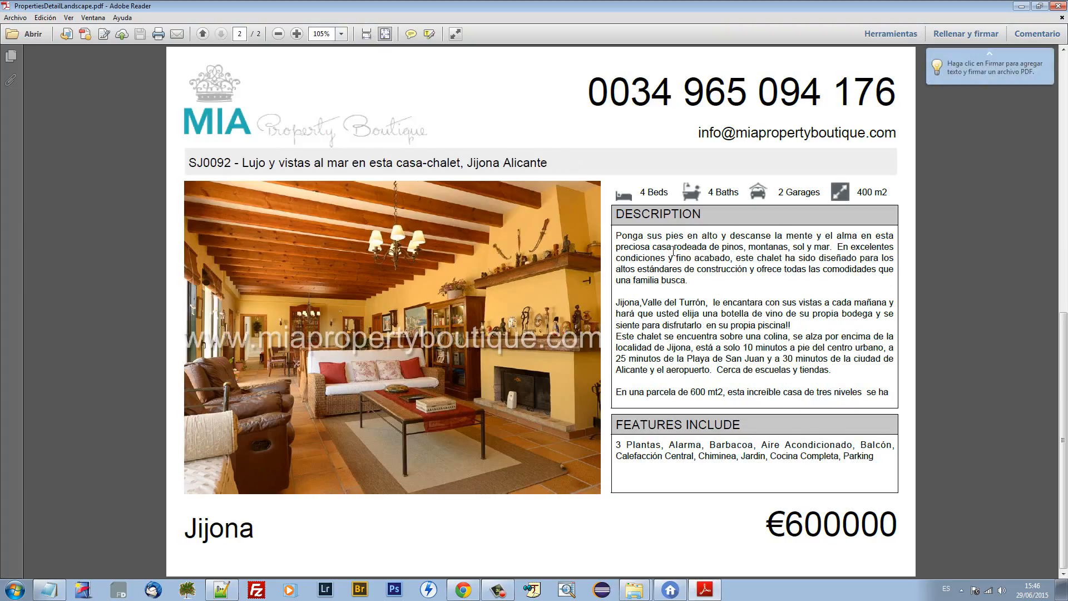
scroll(674, 250, up, 3)
scroll(674, 250, down, 3)
click(1055, 6)
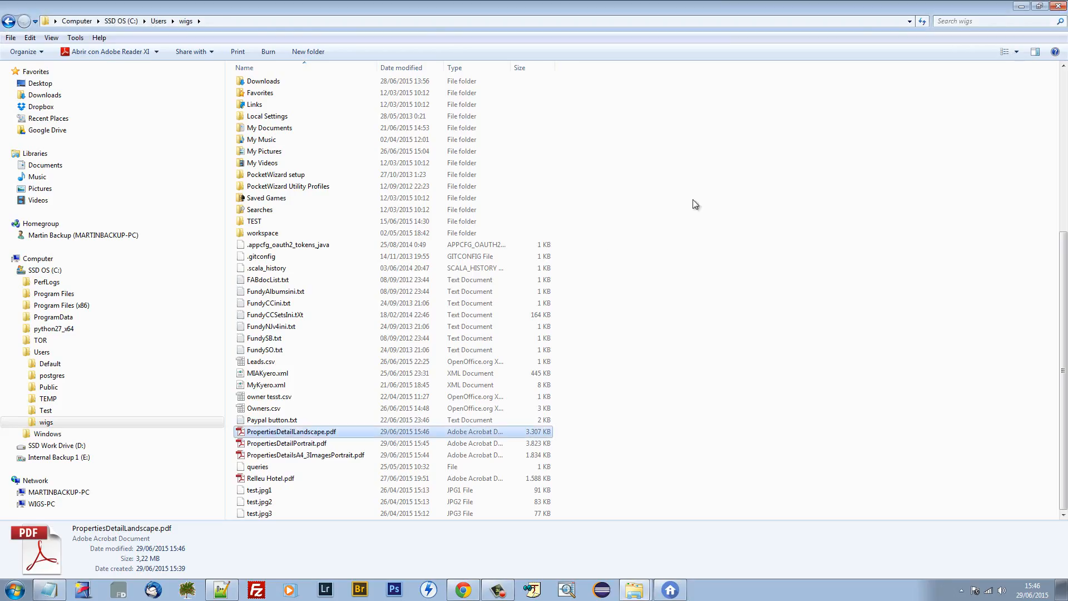
Step: Return to the Back Office Tool, show only the Spanish listings, and select the properties from SC0070 through SB0085
click(670, 590)
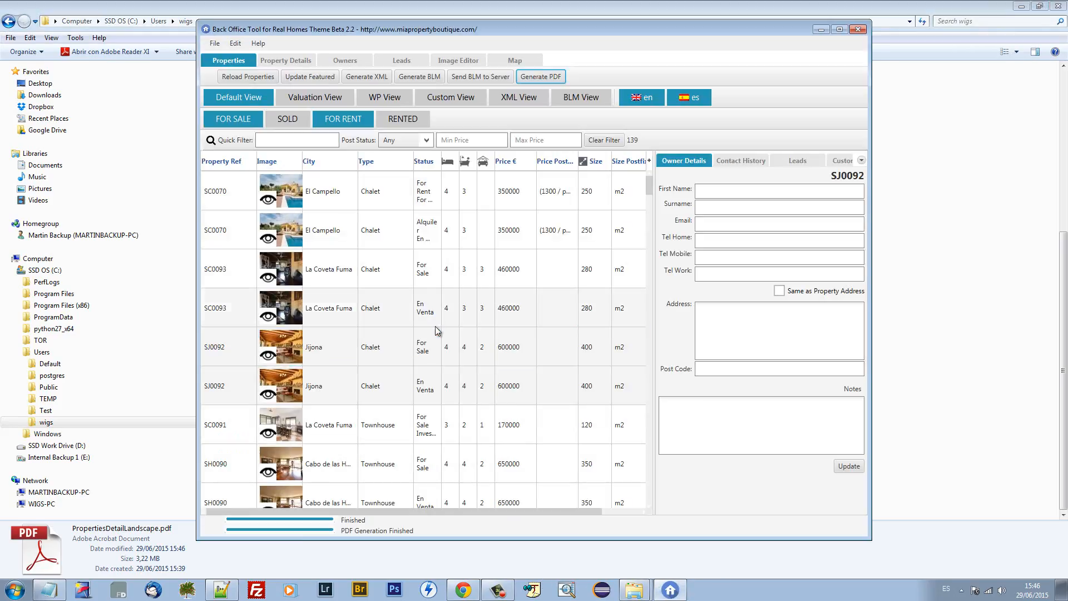
click(694, 98)
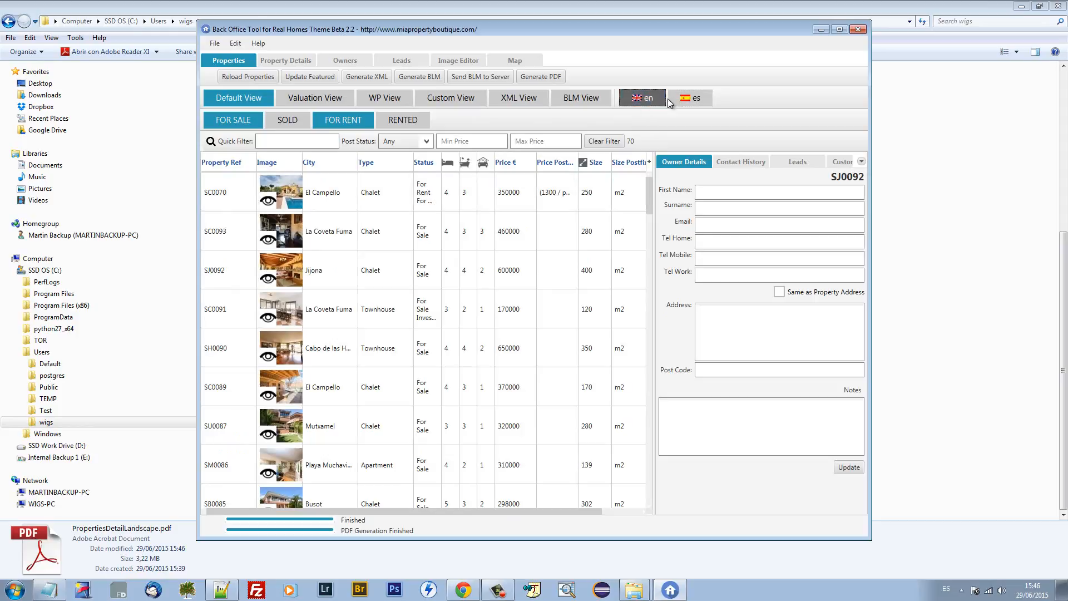
click(320, 191)
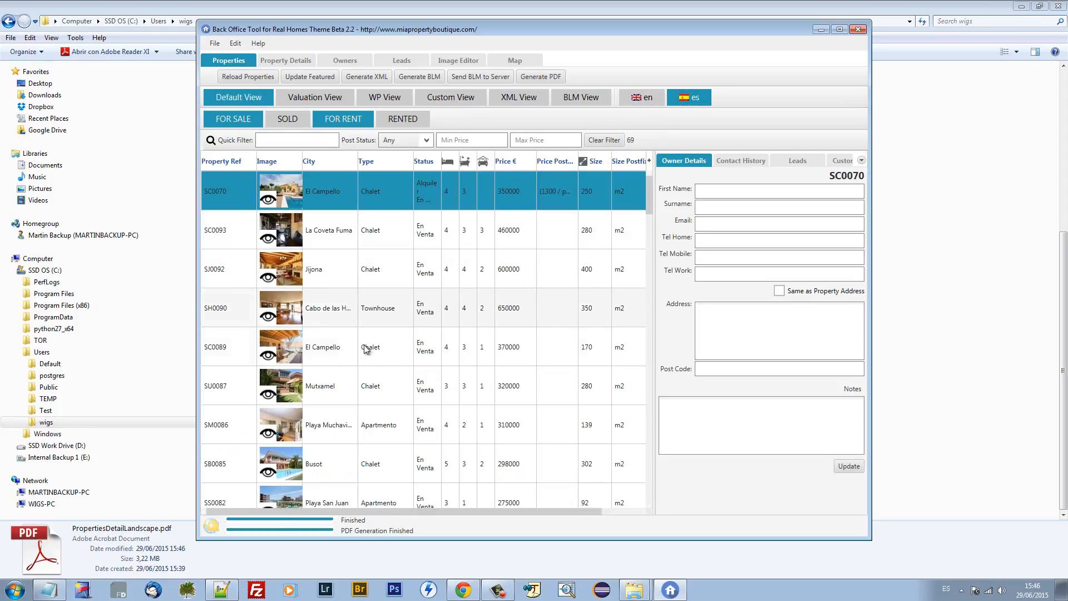
shift+click(339, 471)
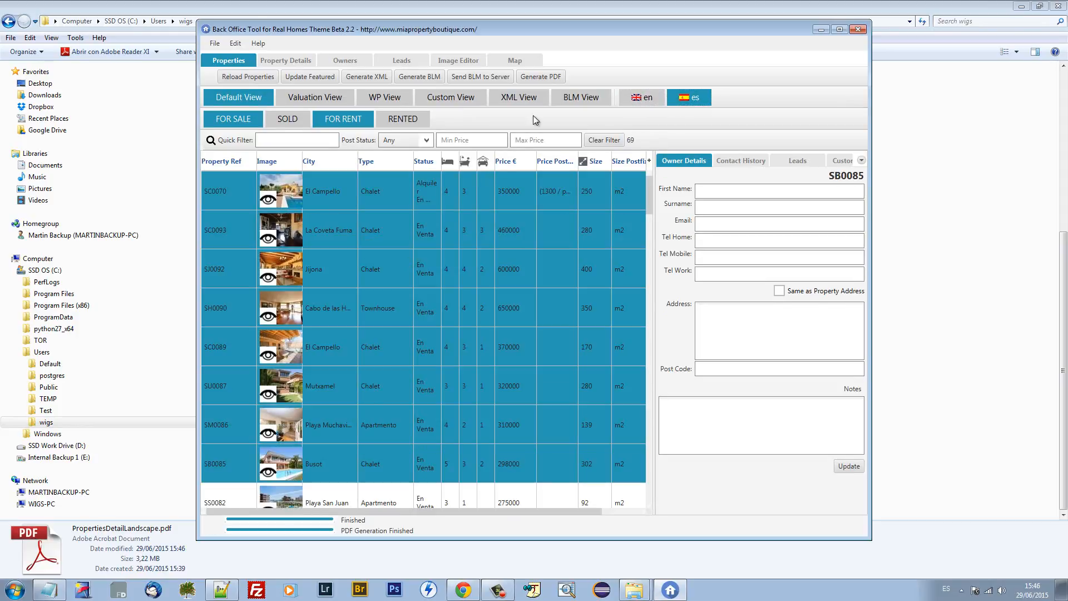
Step: Generate and save a Properties Summary PDF for the selected Spanish listings, view it enlarged, and close the PDF Viewer
click(541, 76)
click(300, 424)
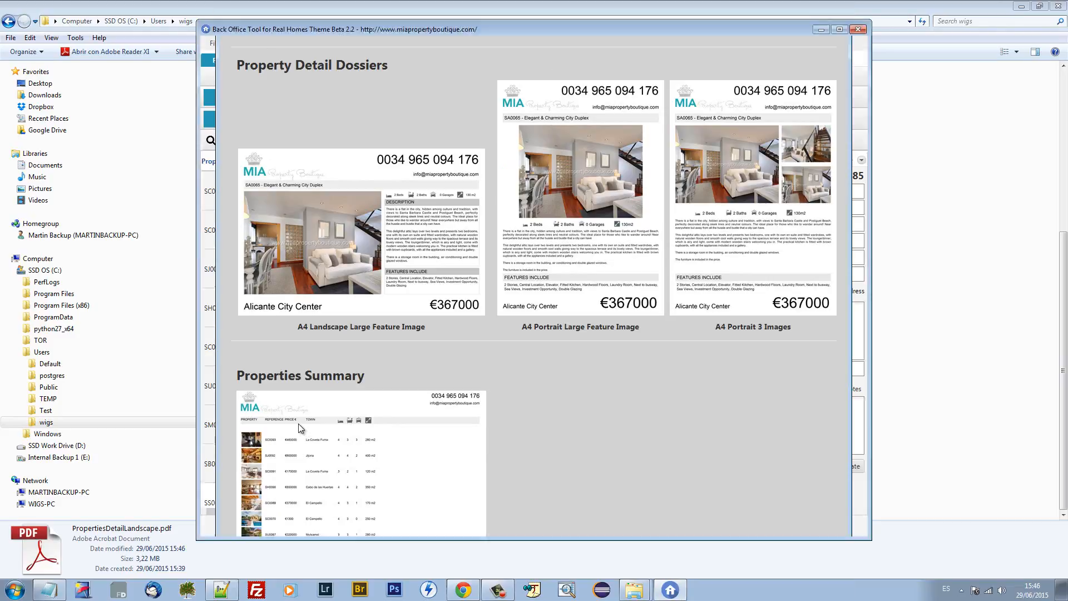
click(639, 318)
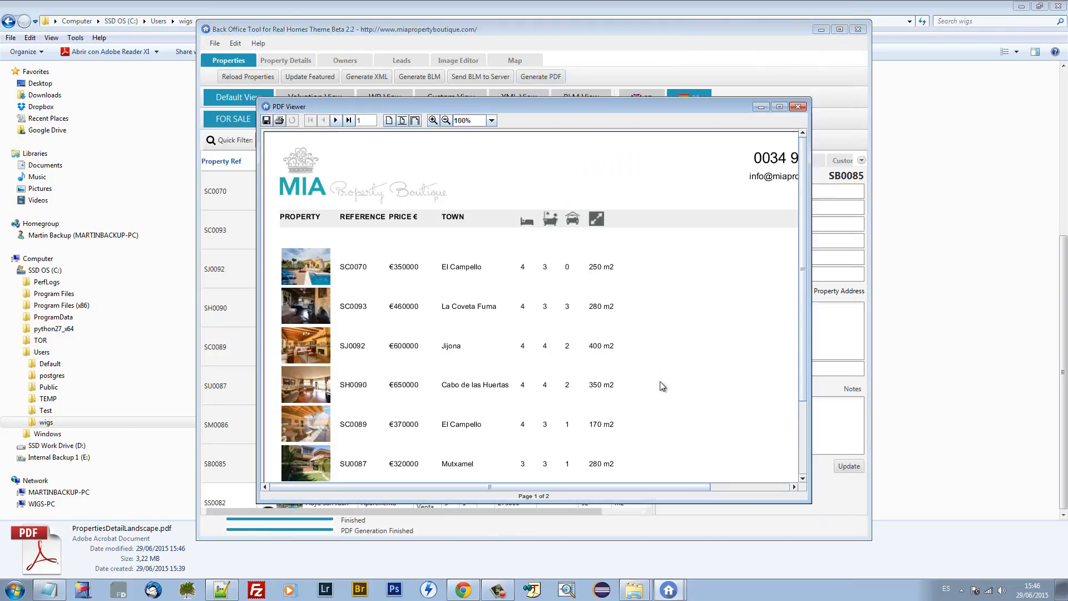
click(779, 106)
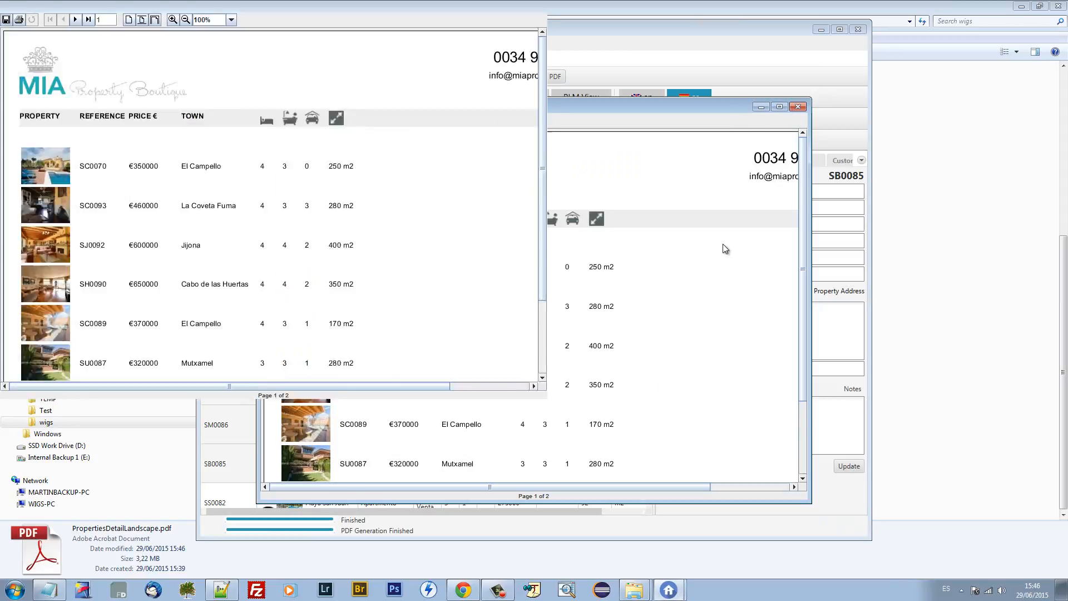
click(1060, 6)
Step: Switch to Chrome and bring up the print preview of property SC0070's web page
click(469, 595)
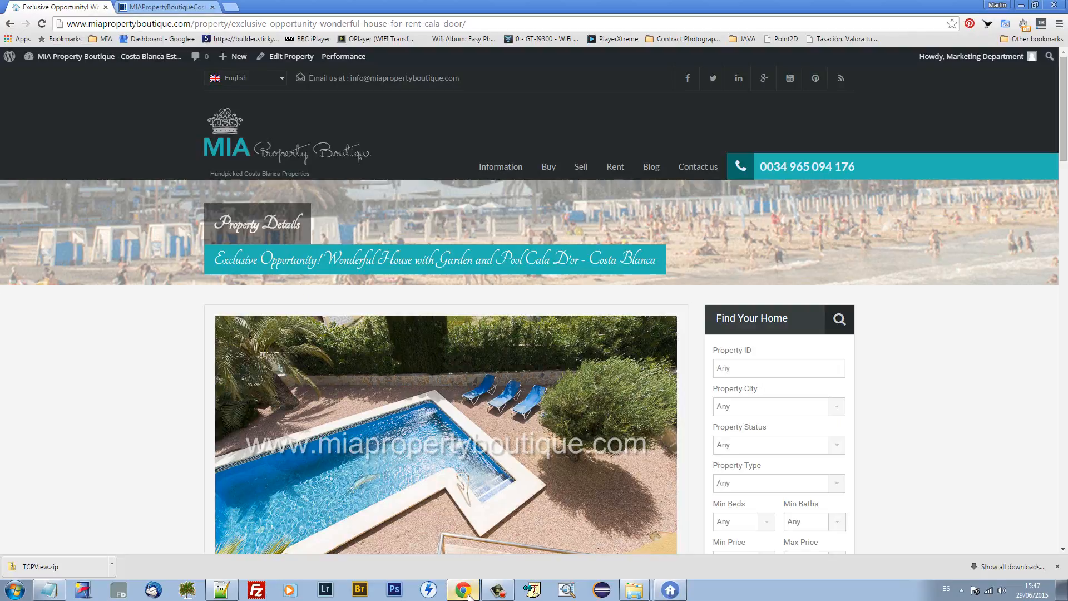
scroll(185, 348, down, 5)
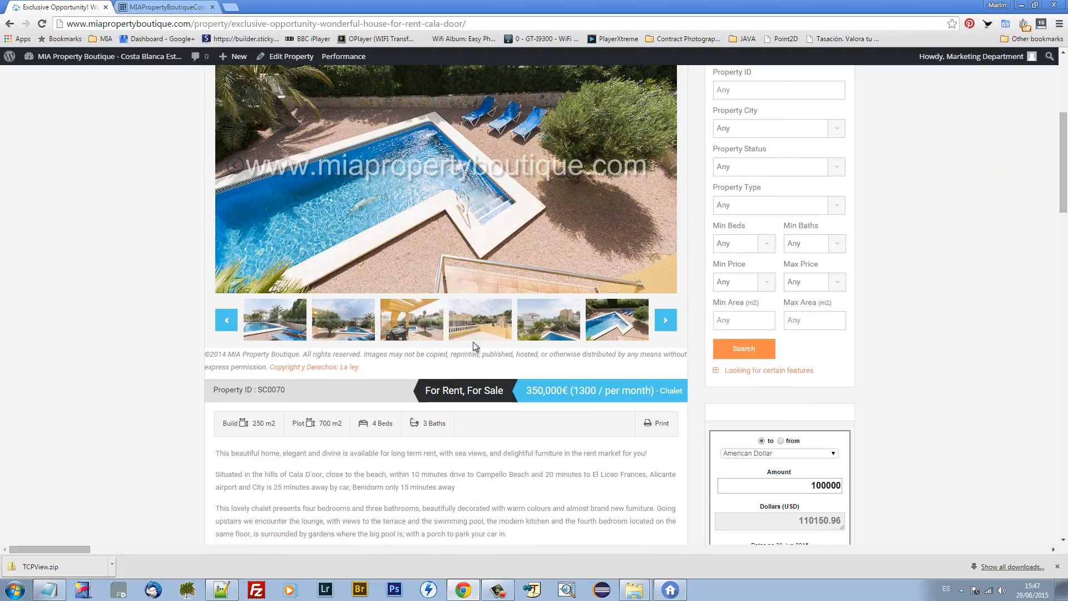
click(659, 424)
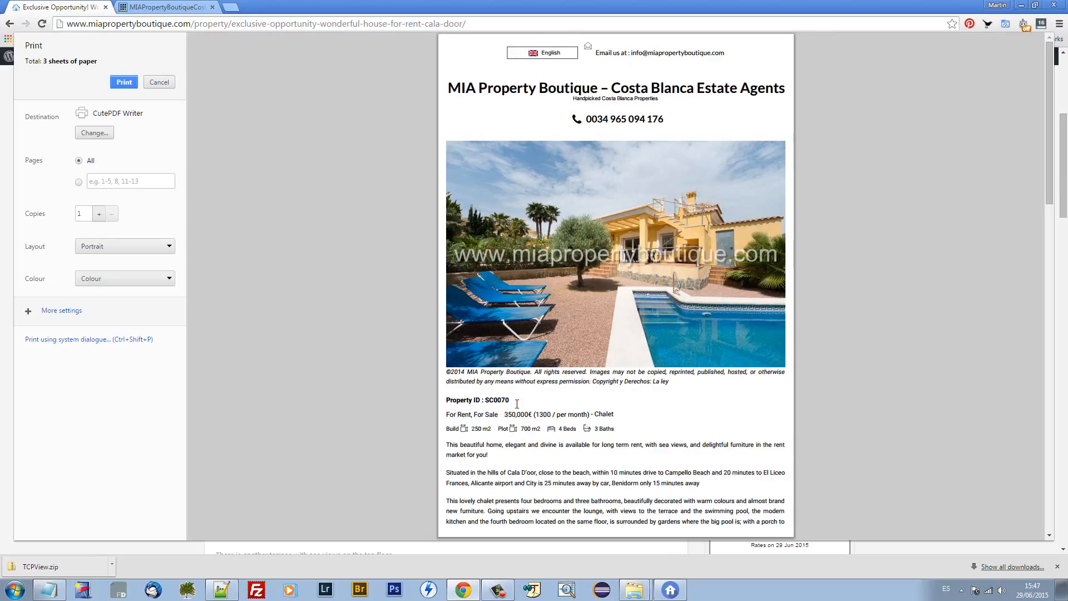
Step: Examine the copyright note, general conditions, features, map and agent details in the web page's print preview, and cancel printing
drag(447, 373, 652, 382)
scroll(653, 384, down, 5)
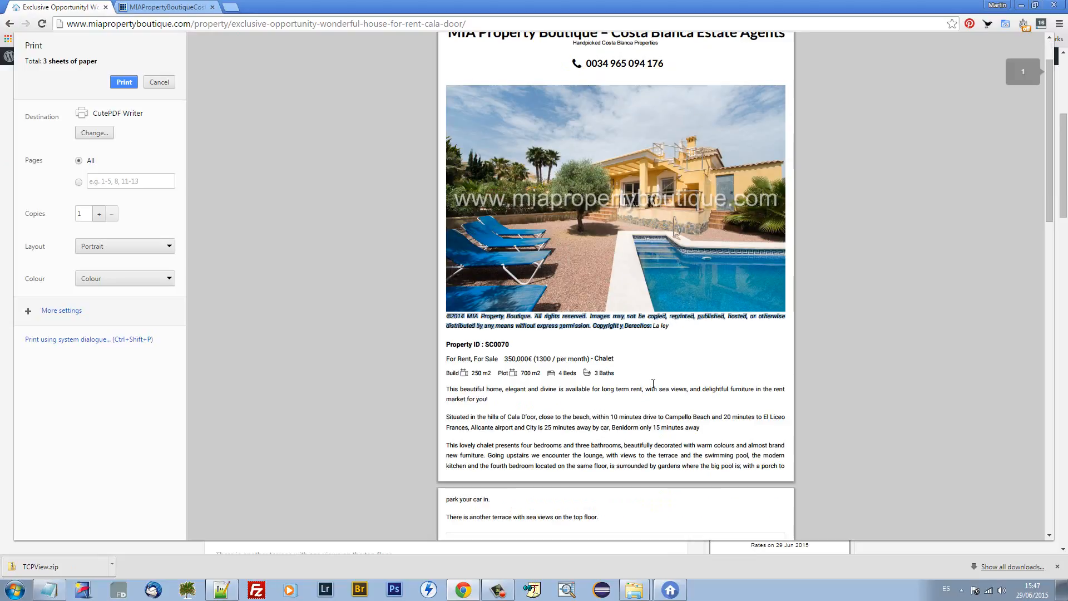
scroll(653, 384, down, 2)
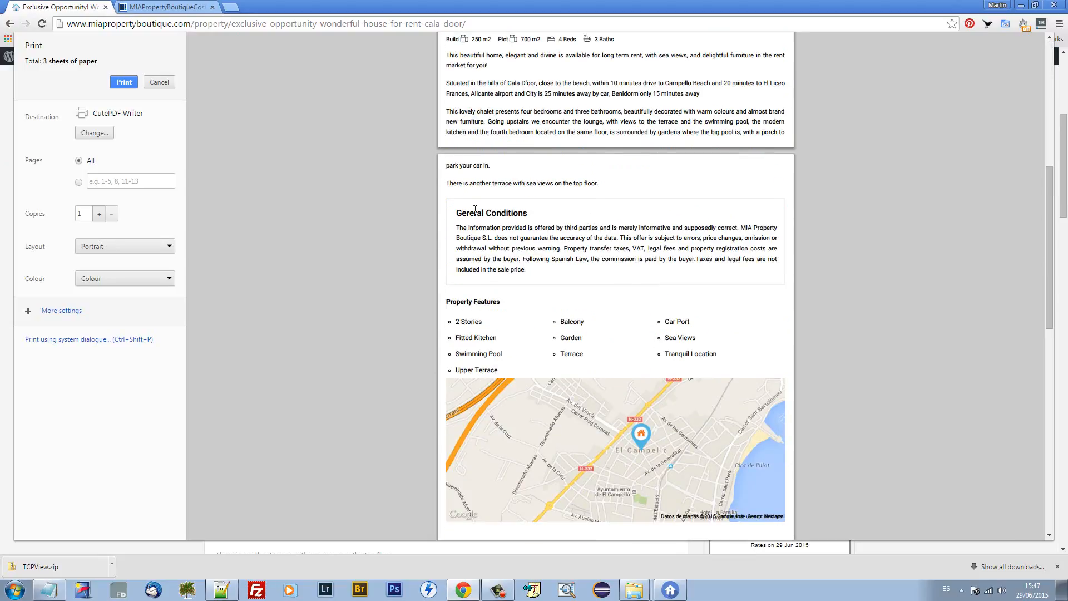
scroll(515, 222, down, 10)
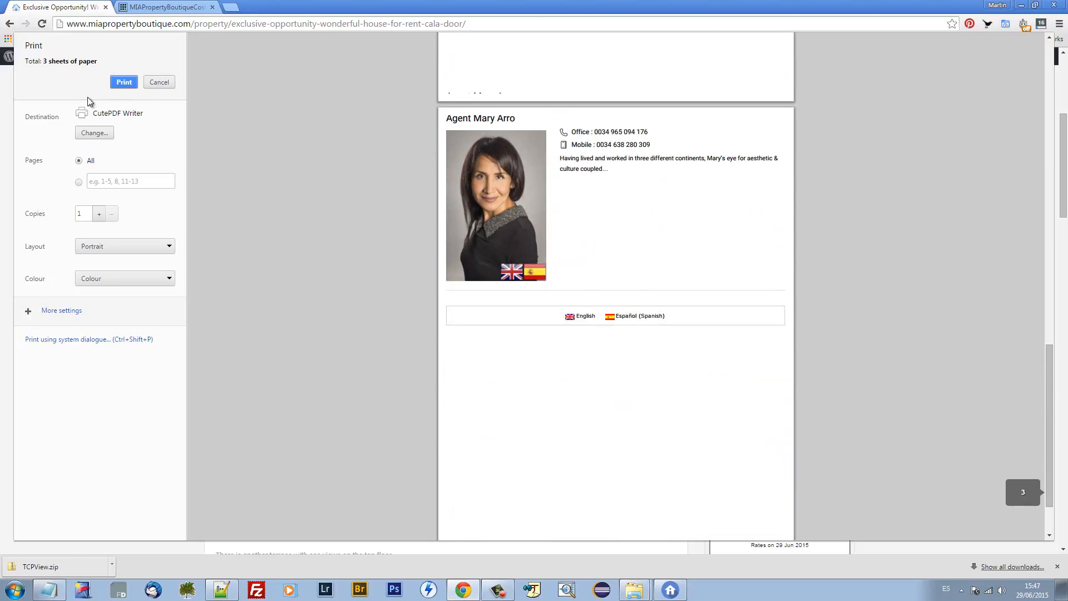
click(159, 82)
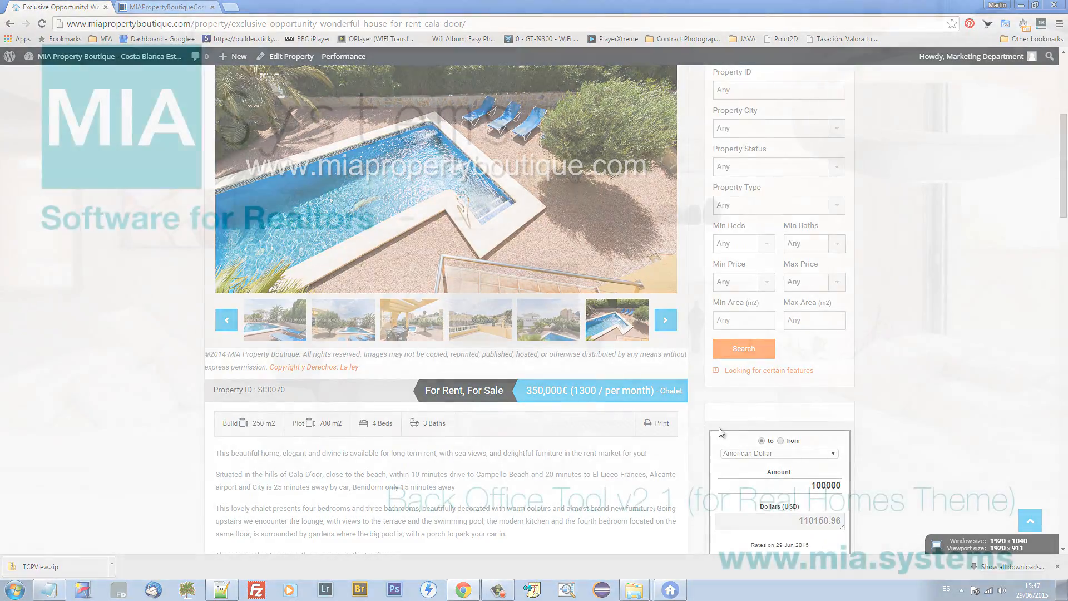